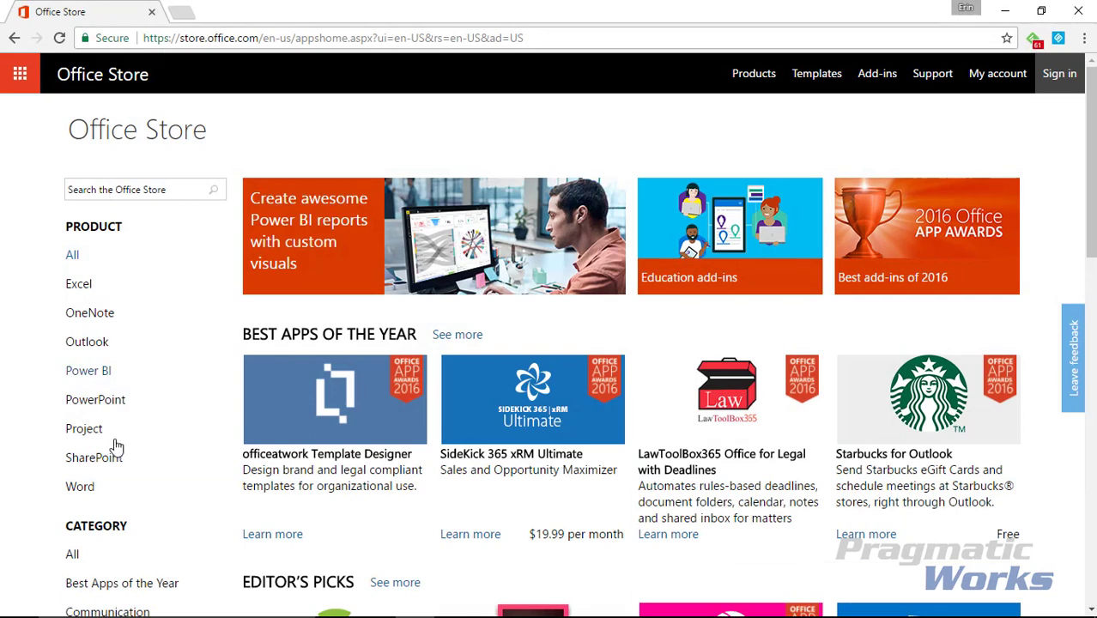
Search the Power BI visuals in Office Store for 'rotating tile' and add the free Rotating Tile.
click(94, 371)
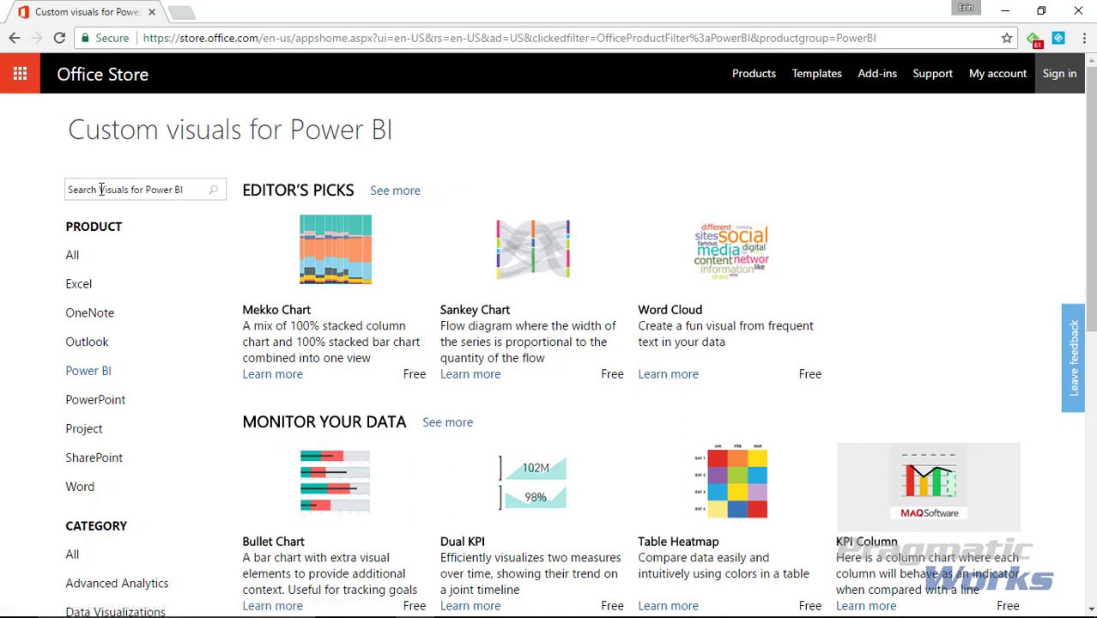
click(146, 192)
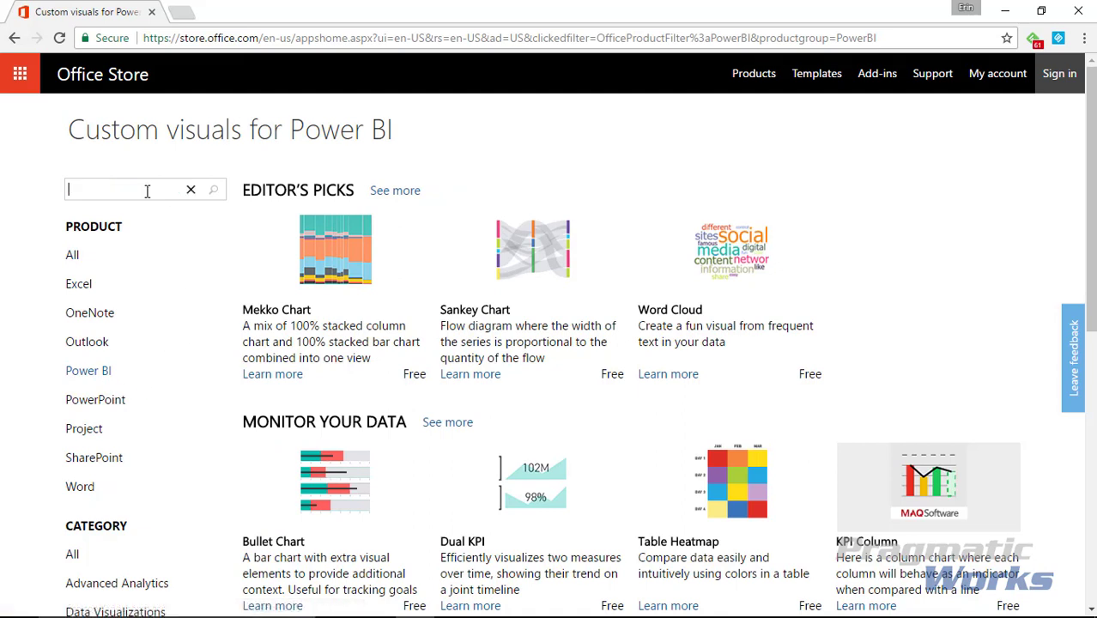
text(rotating tile)
key(Return)
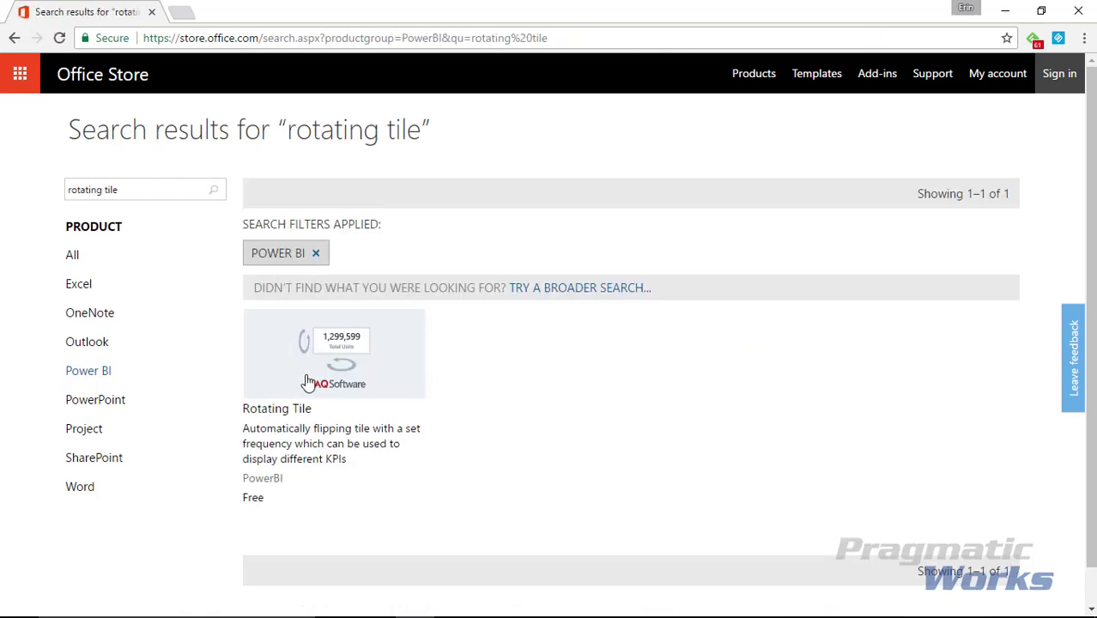
click(345, 384)
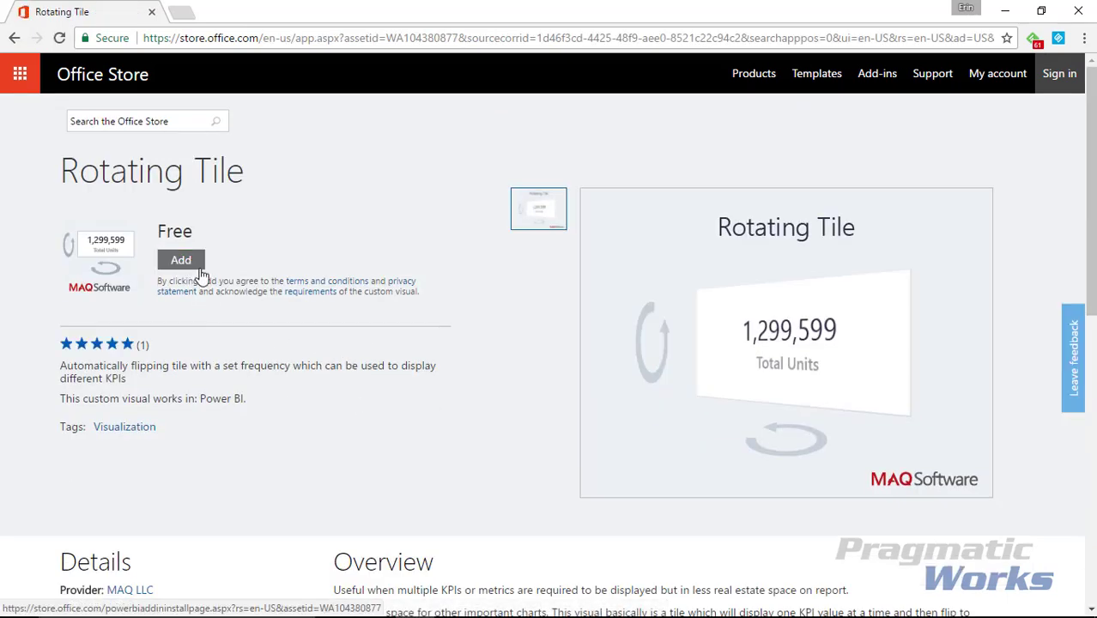
click(190, 260)
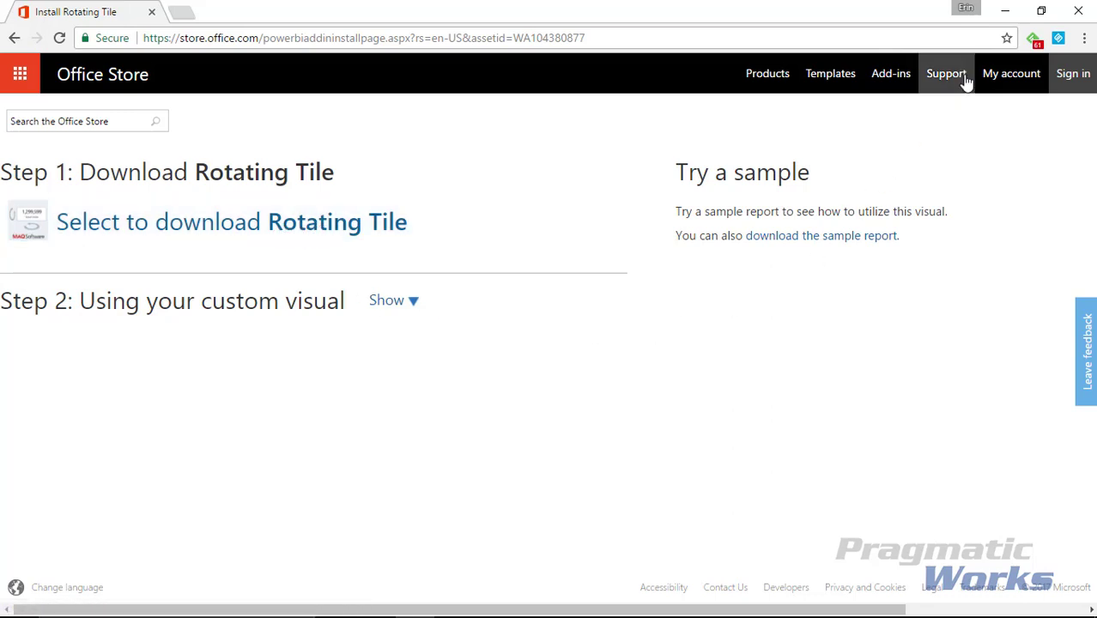
Close the Chrome window to return to the blank Untitled report.
click(1077, 14)
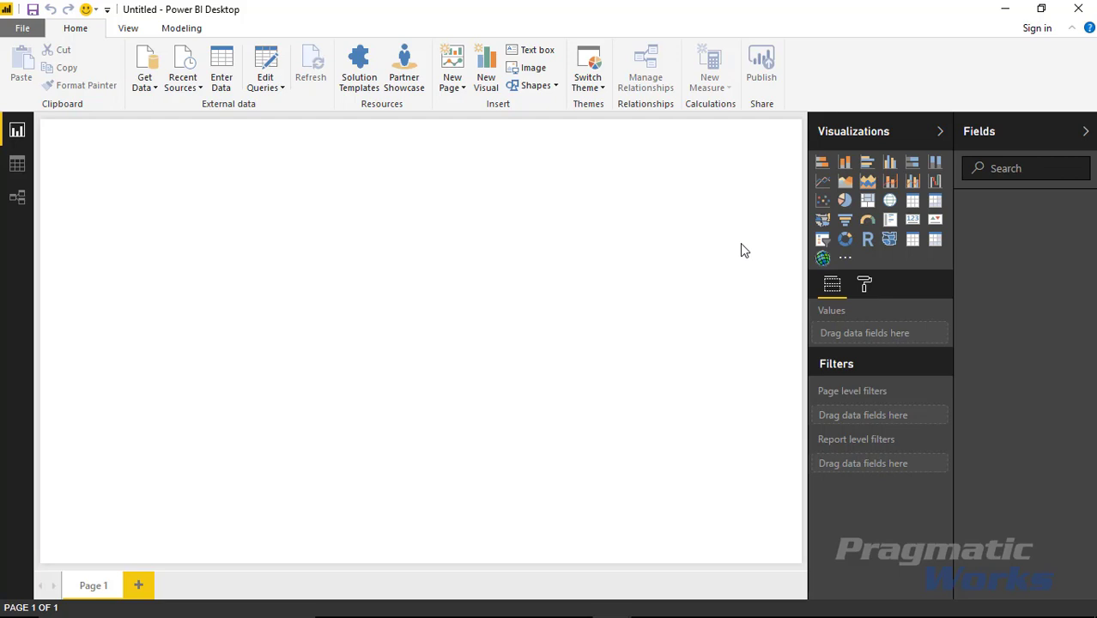
Load the Vitals table from Data\Health Measurements.xlsx using the Excel data source.
click(142, 87)
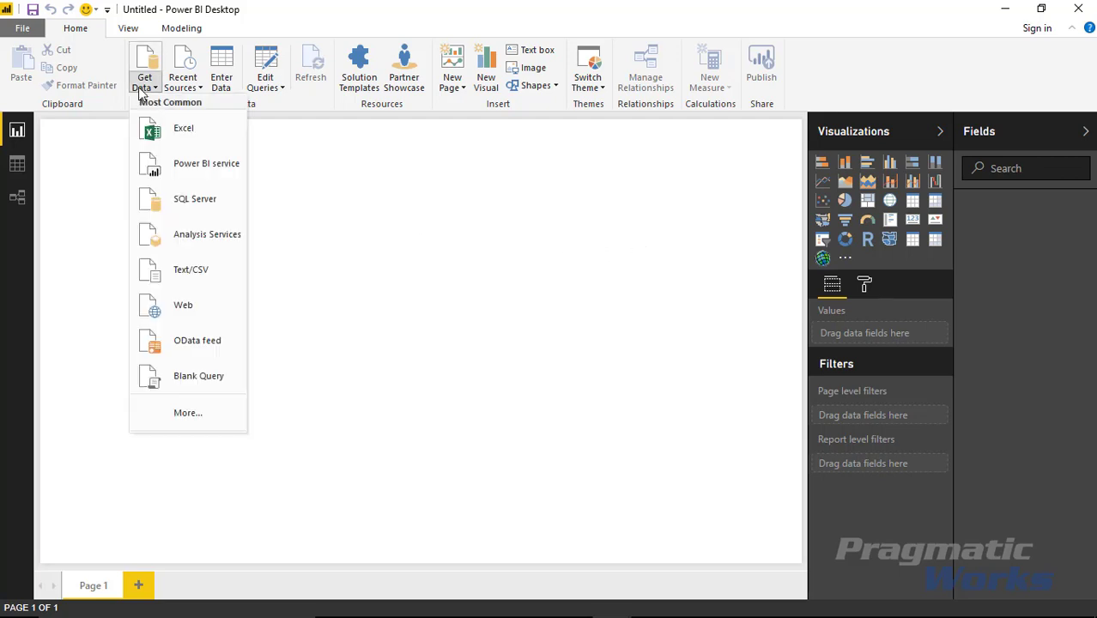
click(191, 129)
click(171, 39)
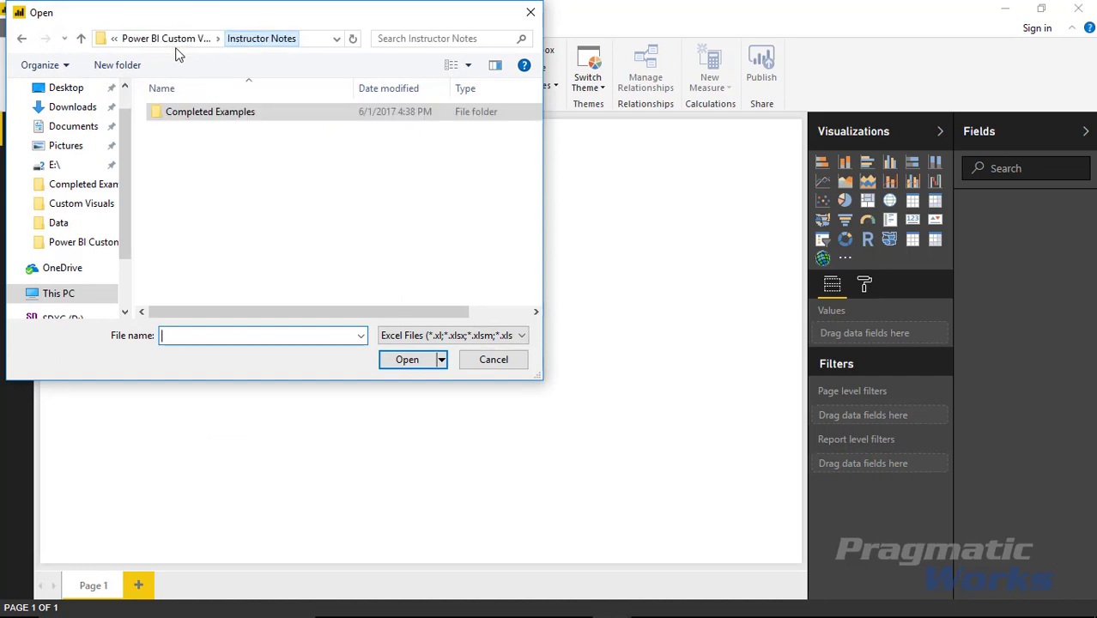
click(166, 39)
click(199, 135)
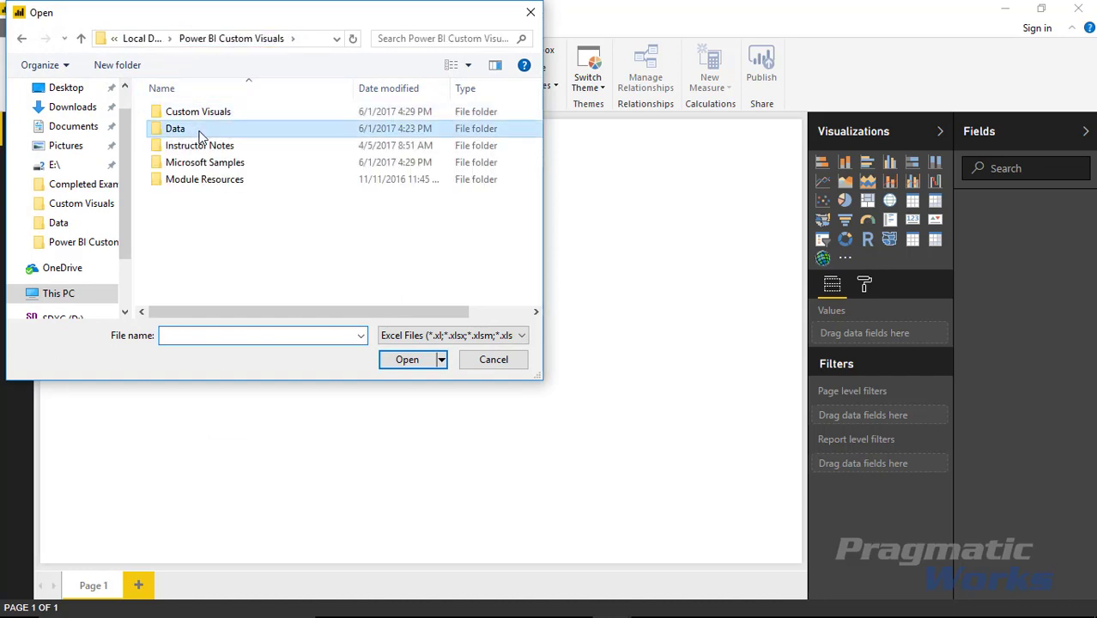
double_click(199, 135)
click(222, 113)
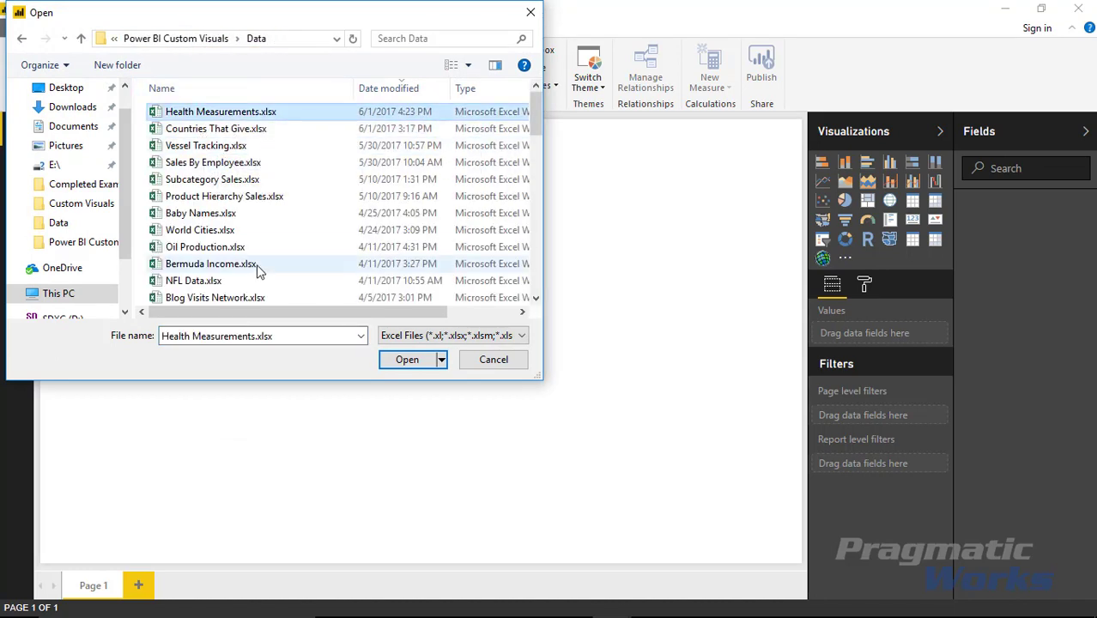
click(400, 365)
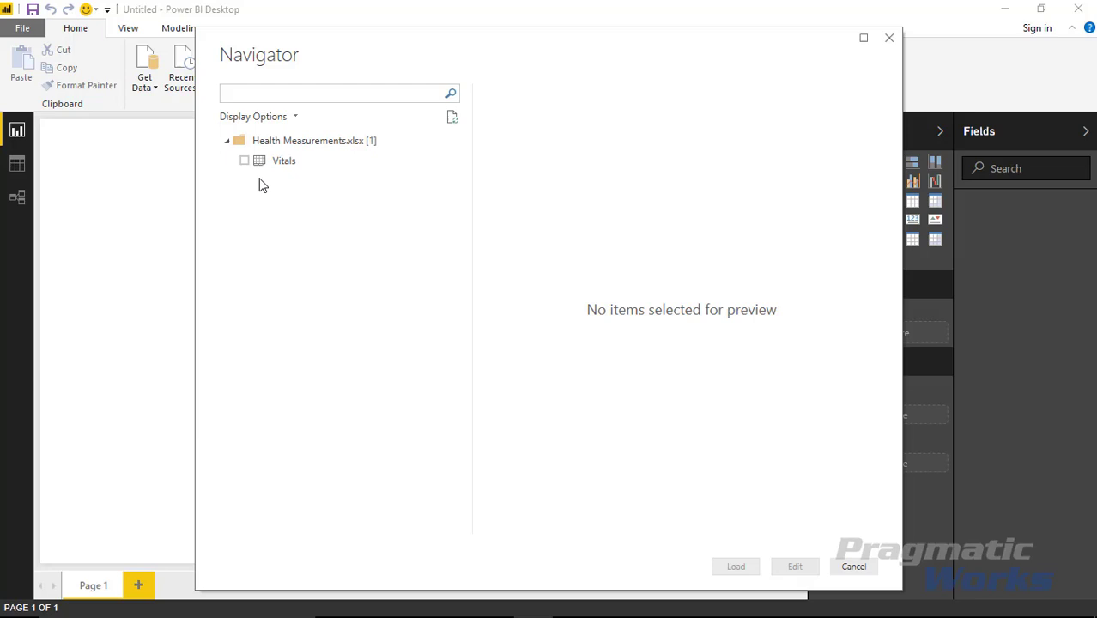
click(244, 160)
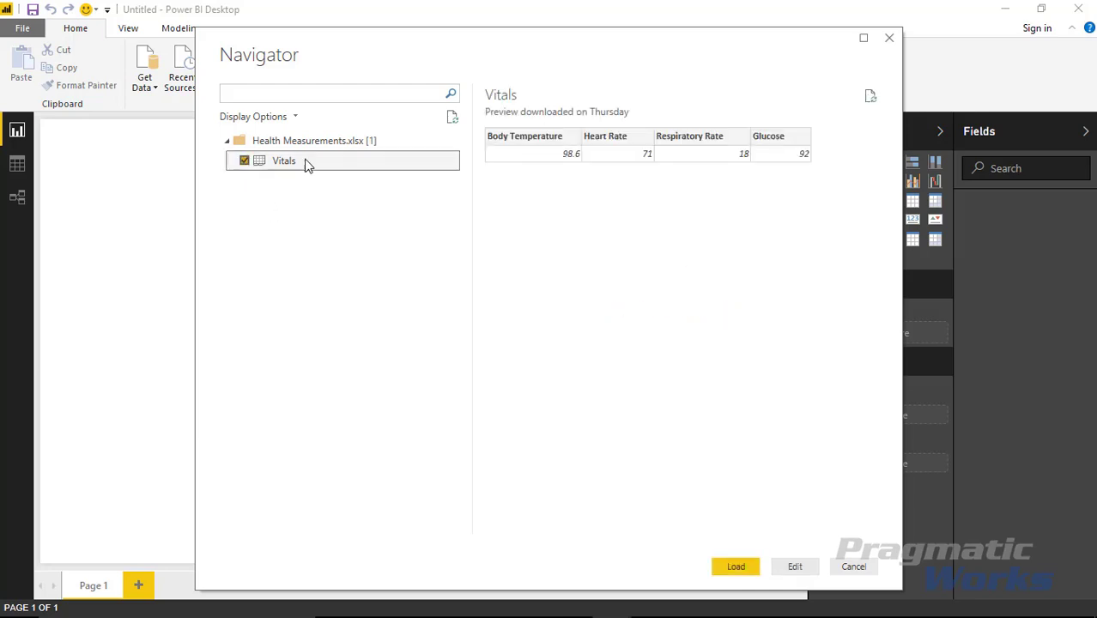
click(739, 566)
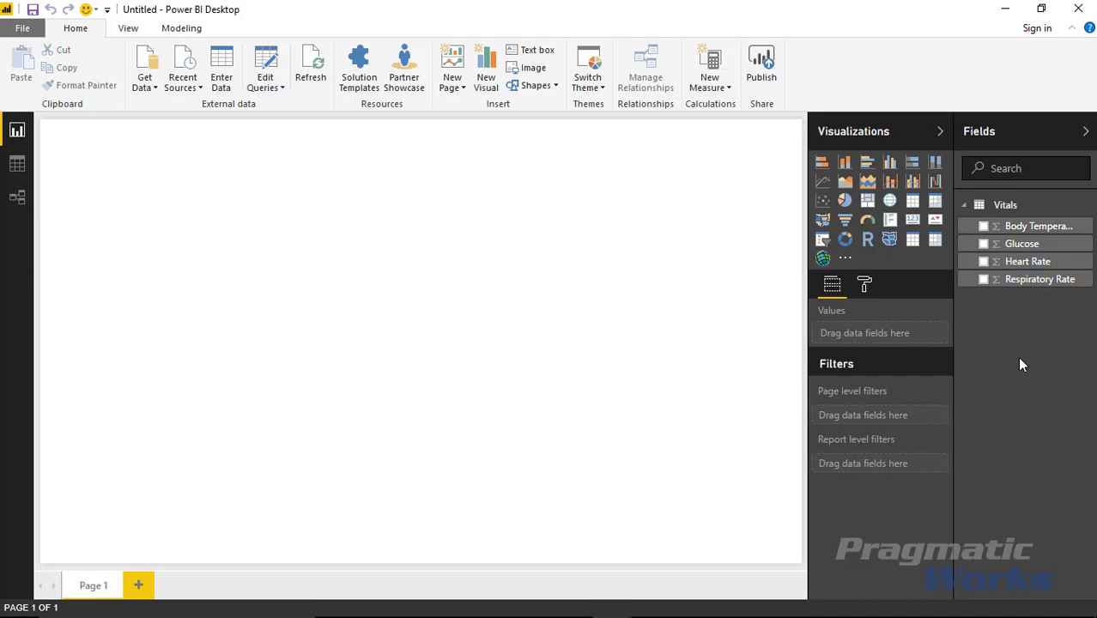
Import RotatingTile.1.0.0.0.pbiviz from the Custom Visuals folder as a custom visual.
click(845, 260)
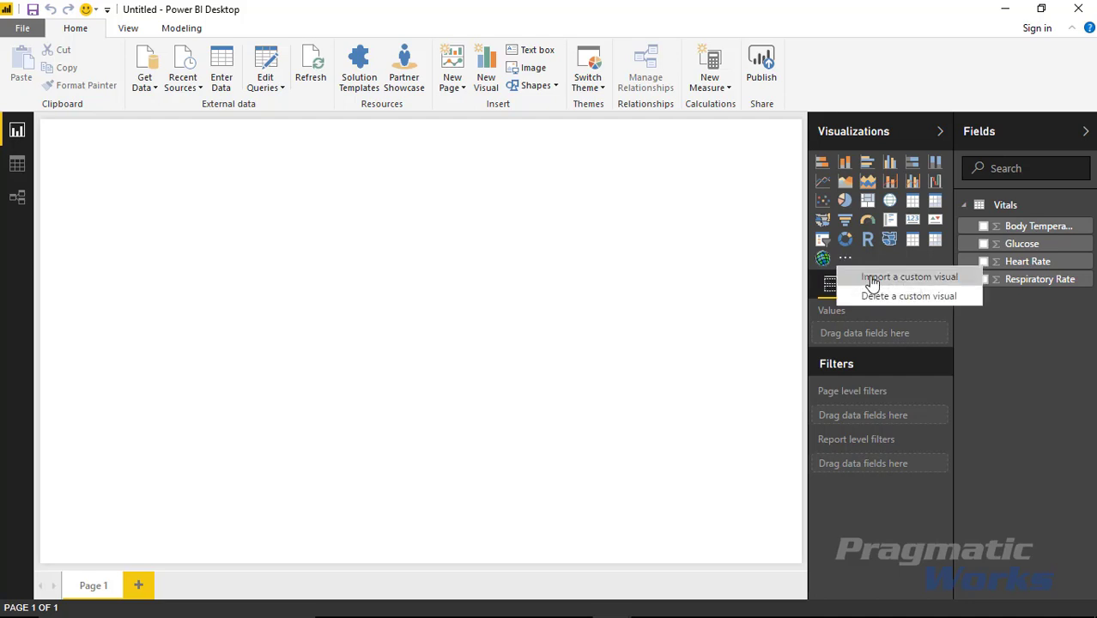
click(871, 278)
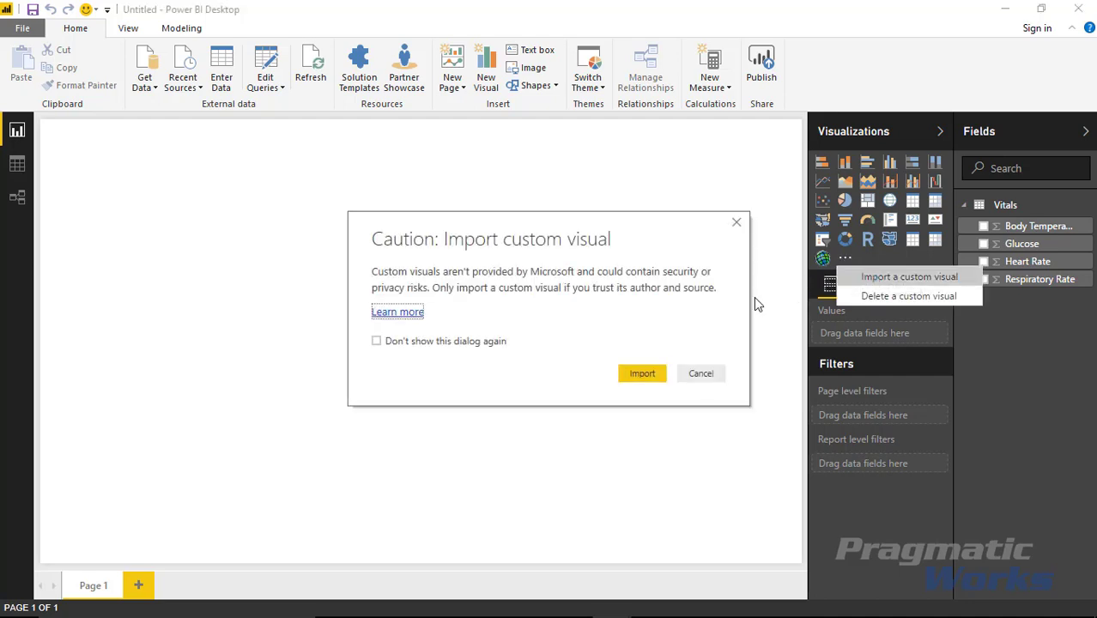
click(630, 381)
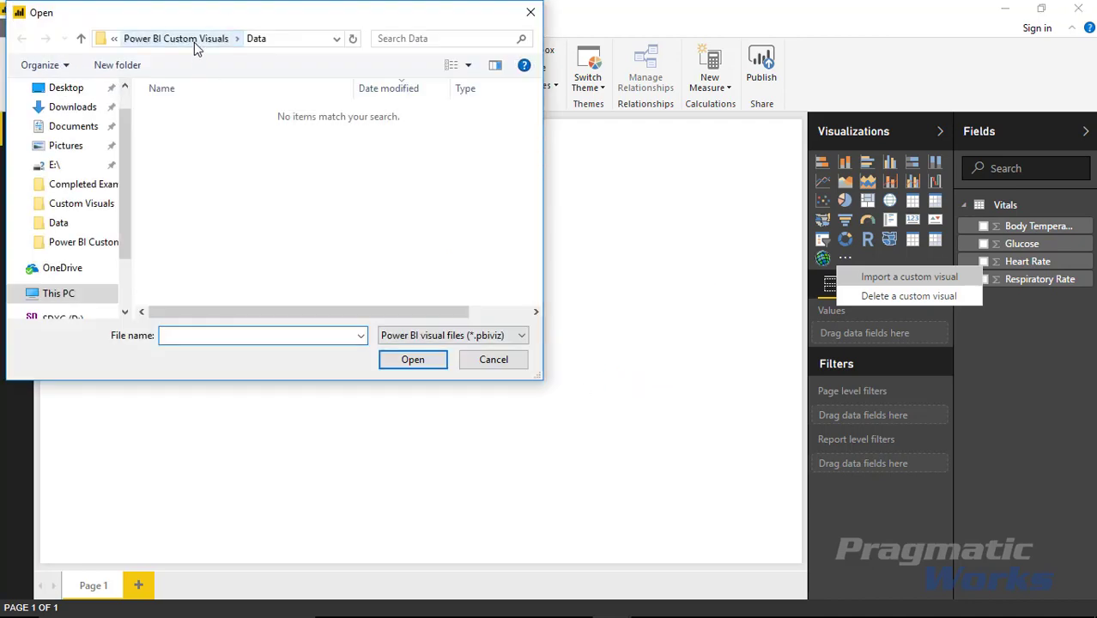
click(194, 41)
double_click(199, 112)
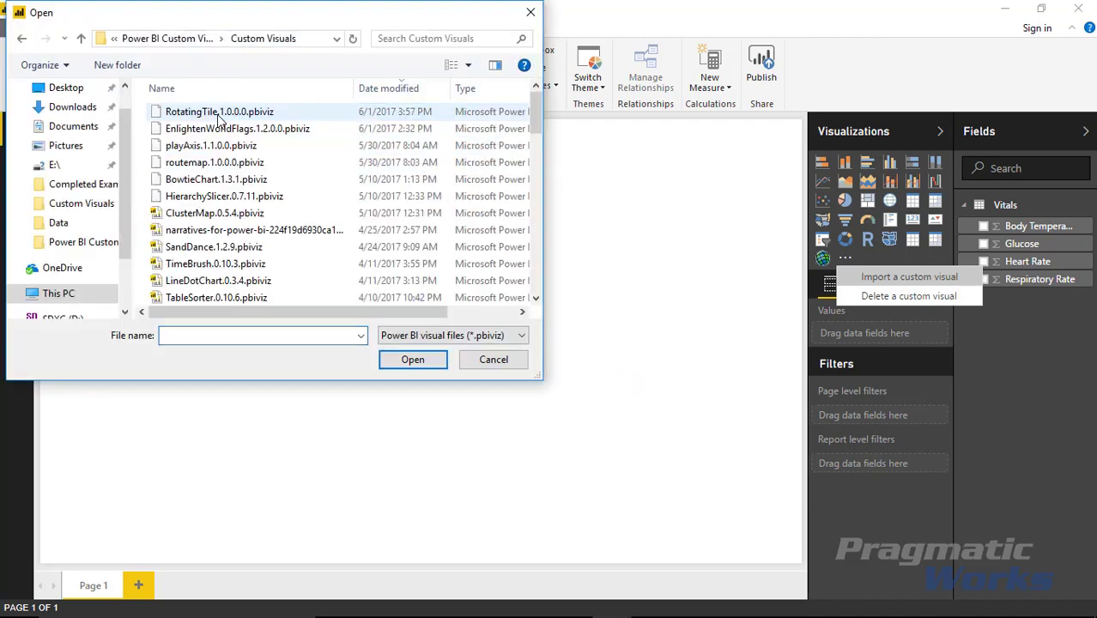
click(210, 112)
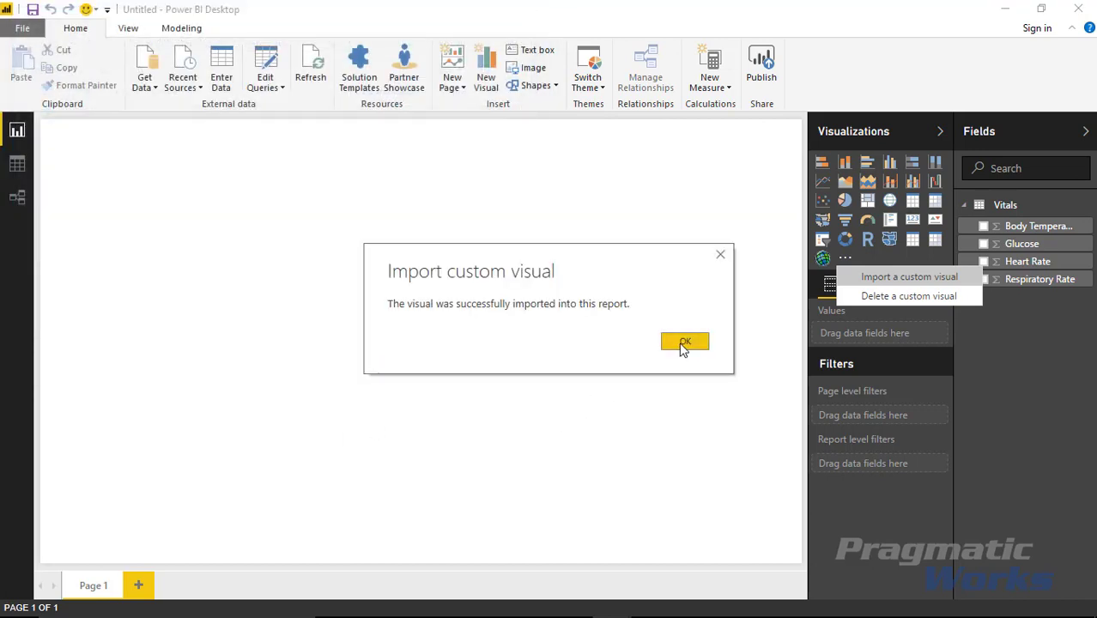
click(683, 344)
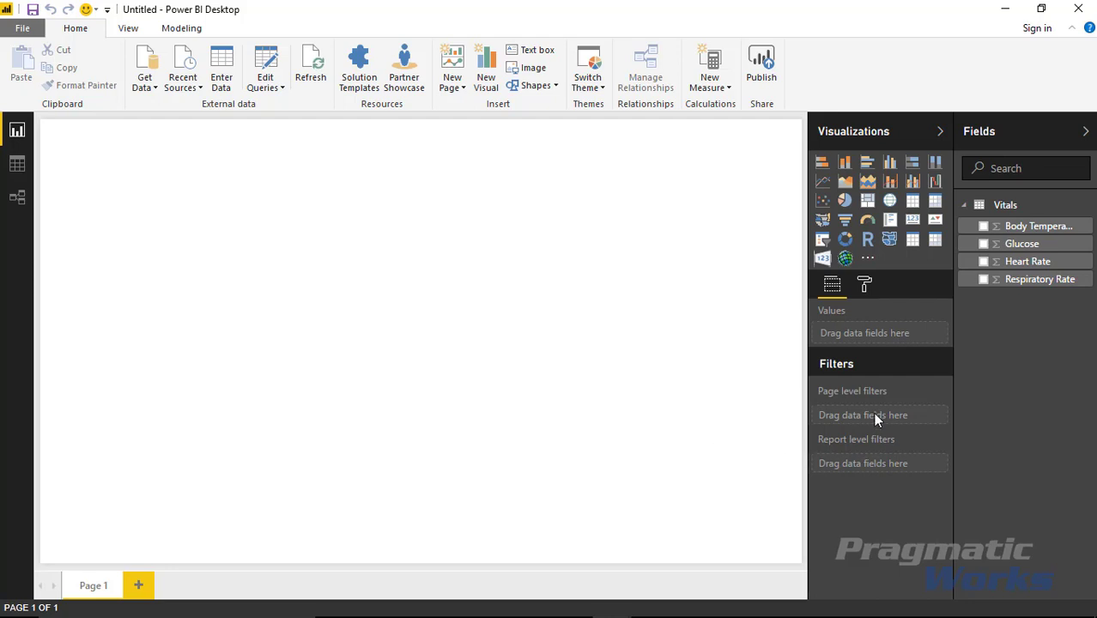
Add four Card visuals for Body Temperature, Heart Rate, Glucose and Respiratory Rate.
click(912, 225)
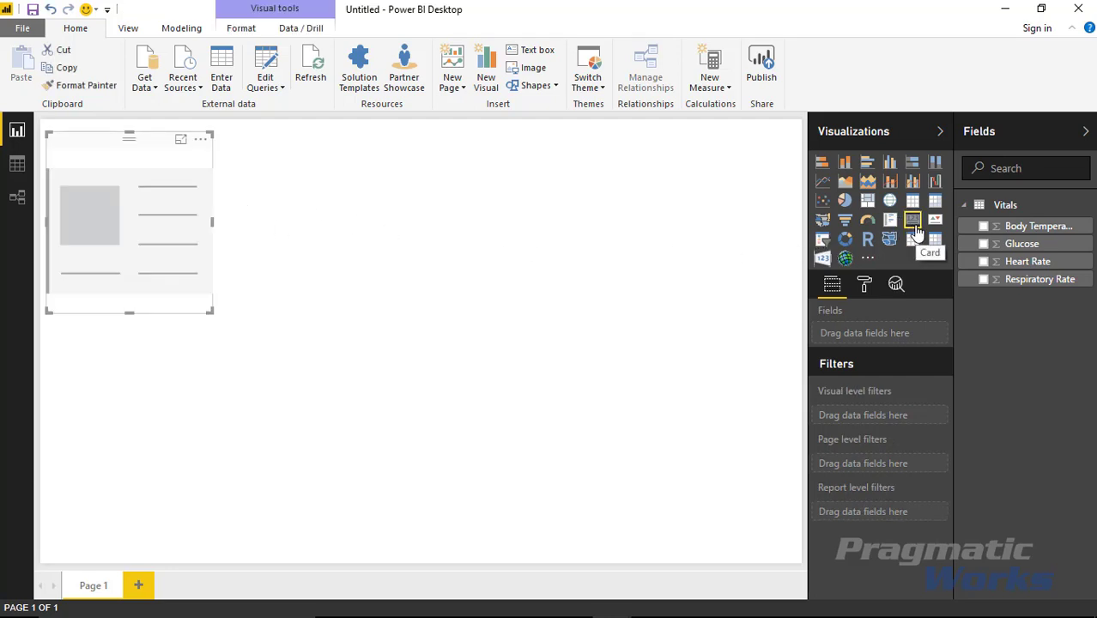
click(983, 227)
click(636, 238)
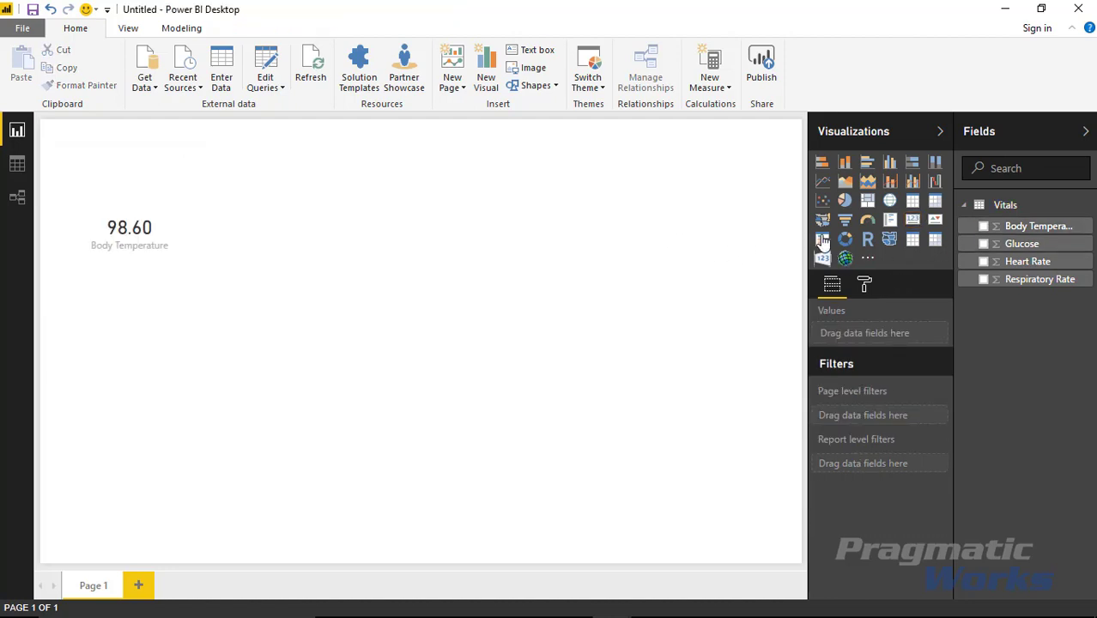
click(912, 220)
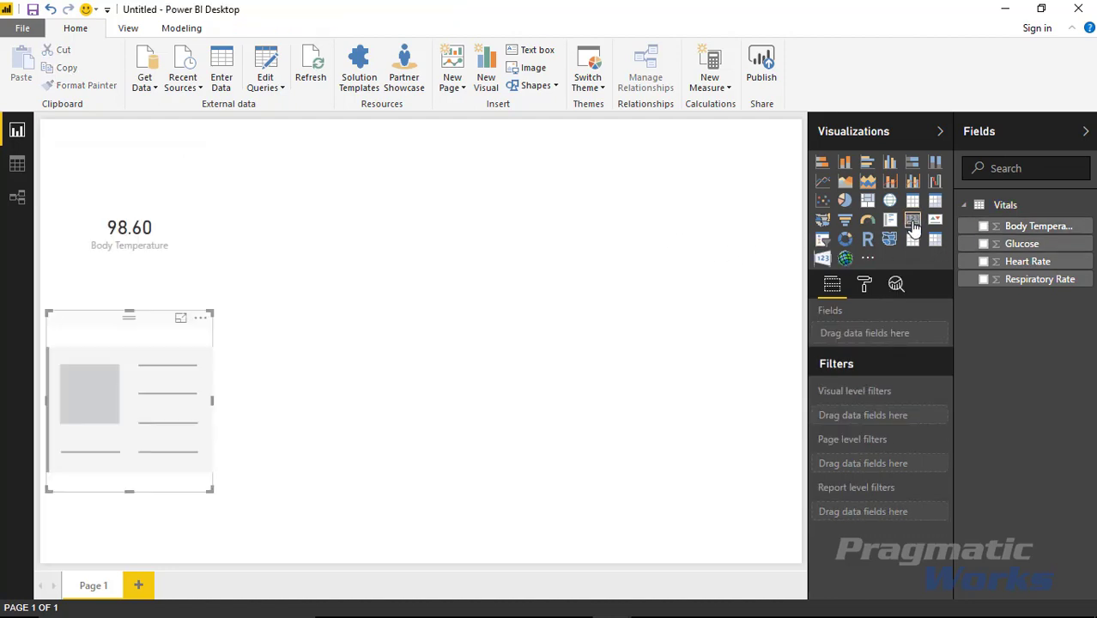
click(984, 261)
click(624, 281)
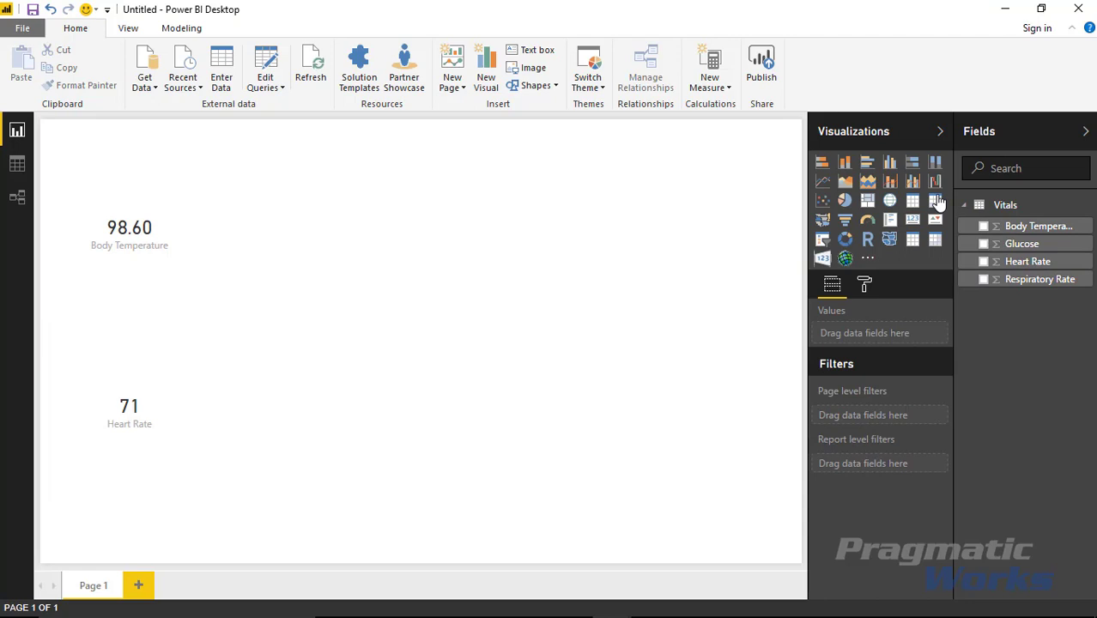
click(913, 220)
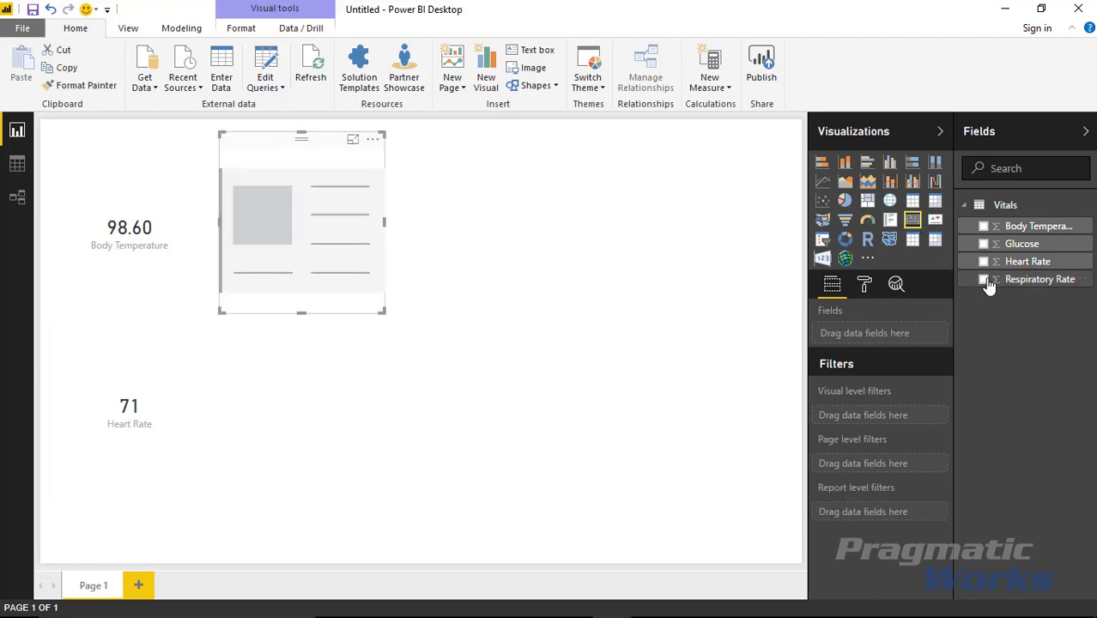
click(983, 244)
click(668, 296)
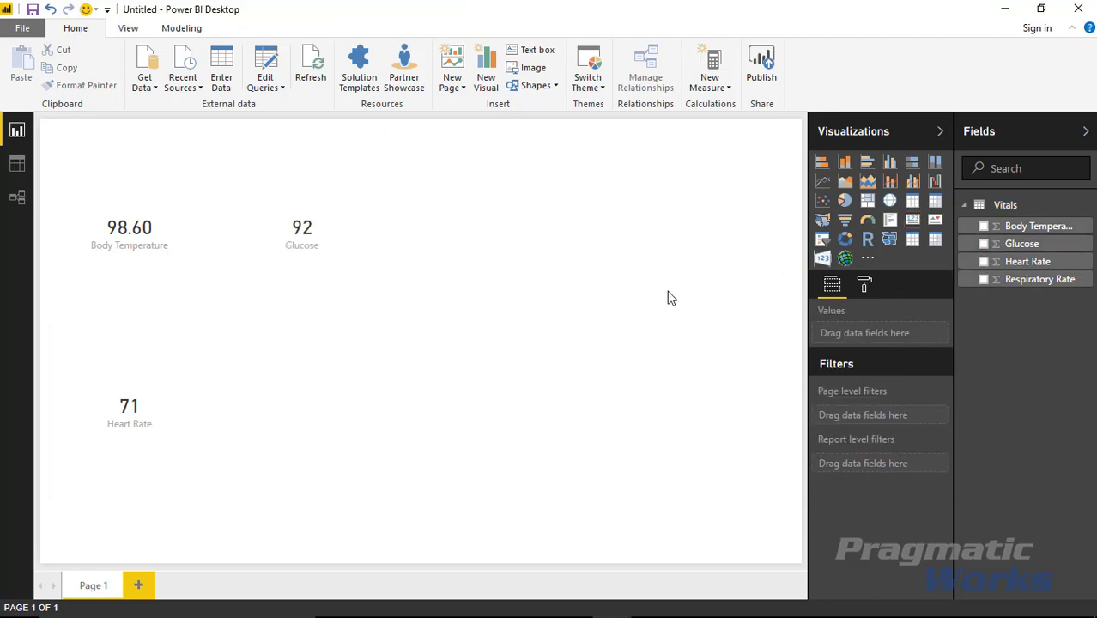
click(912, 220)
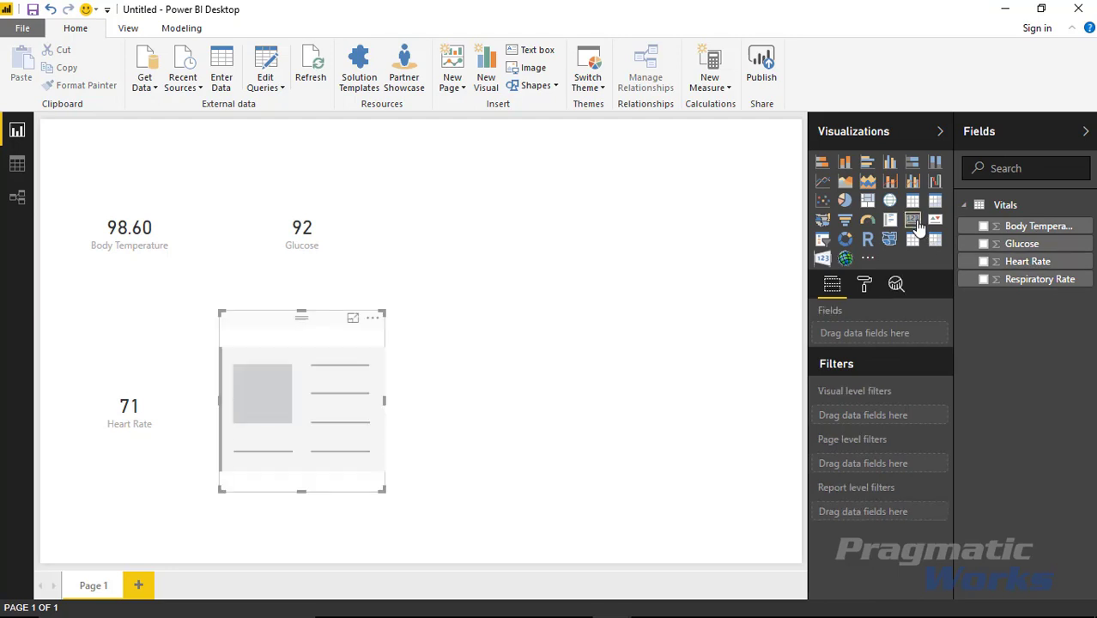
click(983, 279)
click(678, 313)
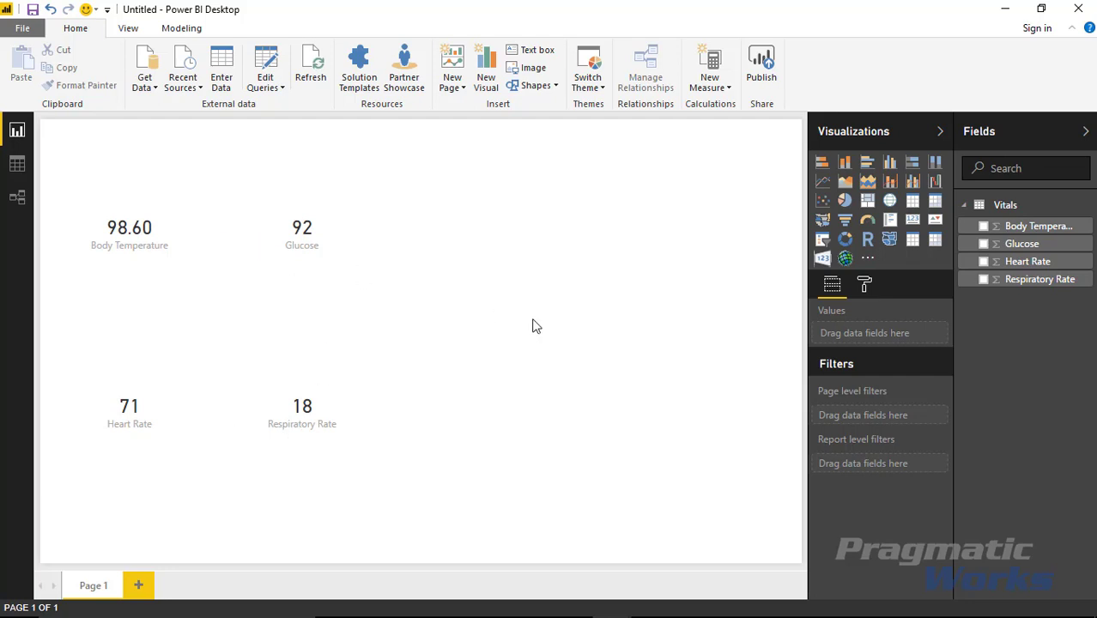
Add a Rotating Tile visual, move it to the top right and enlarge it.
click(822, 259)
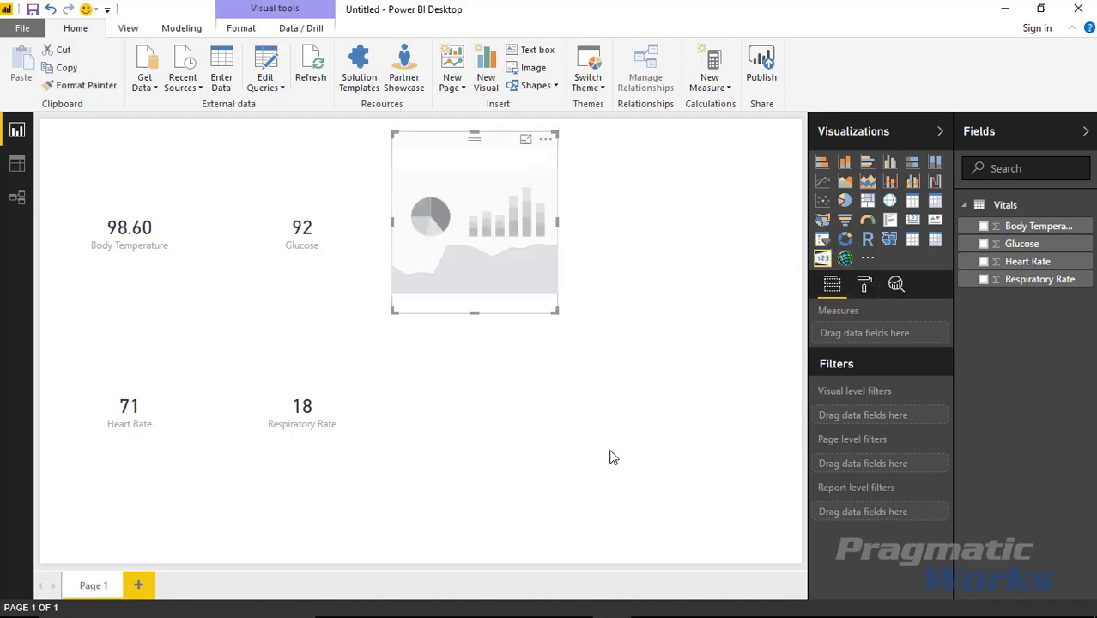
drag(515, 138, 734, 129)
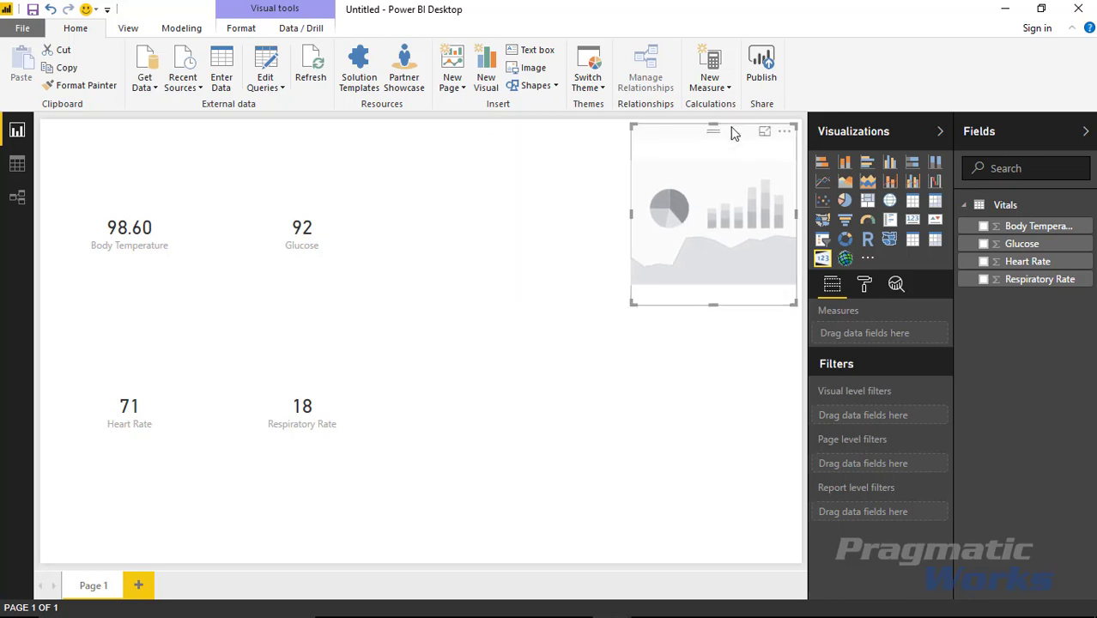
drag(629, 306, 527, 341)
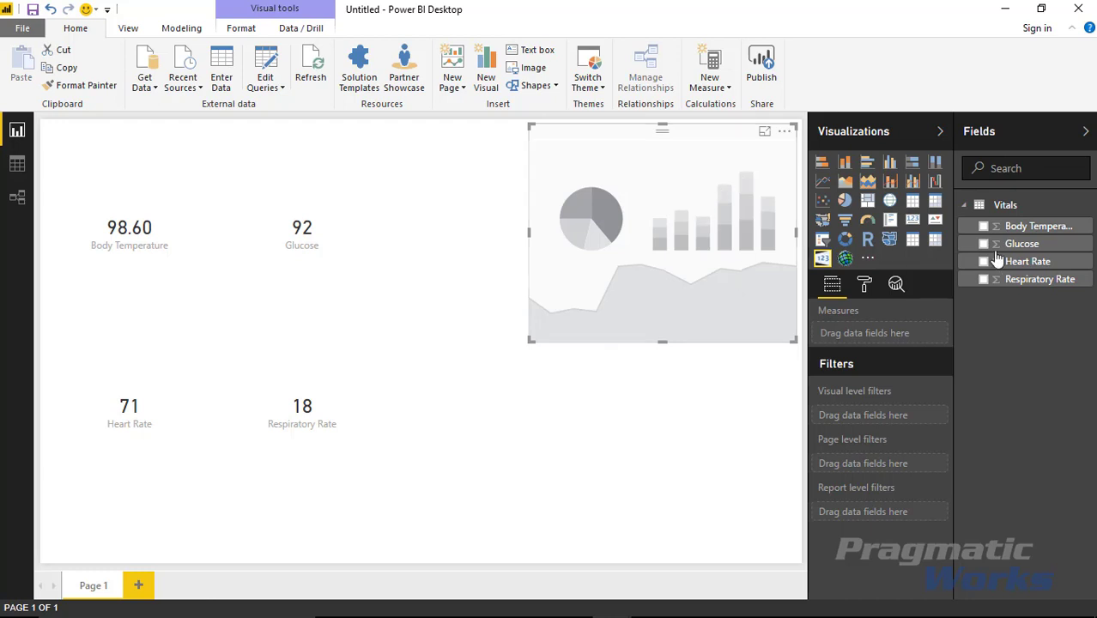
Add Body Temperature, Glucose, Heart Rate and Respiratory Rate to the Rotating Tile's measures.
click(983, 226)
click(983, 243)
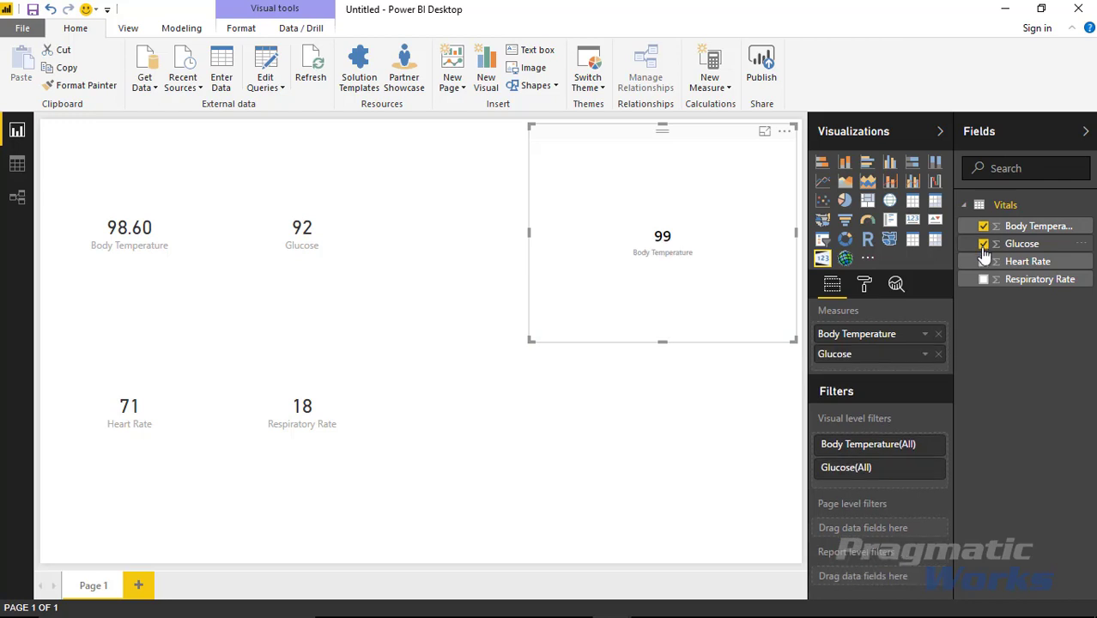
click(983, 261)
click(983, 279)
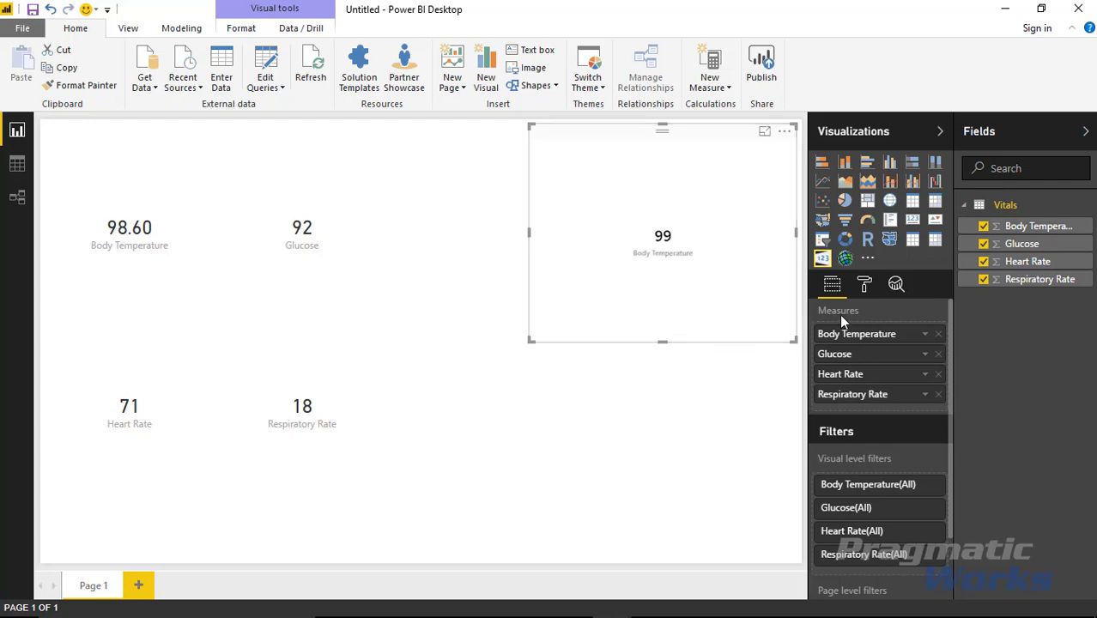
Turn on Vertical flip for the Rotating Tile and expand its 3D effect settings.
click(863, 286)
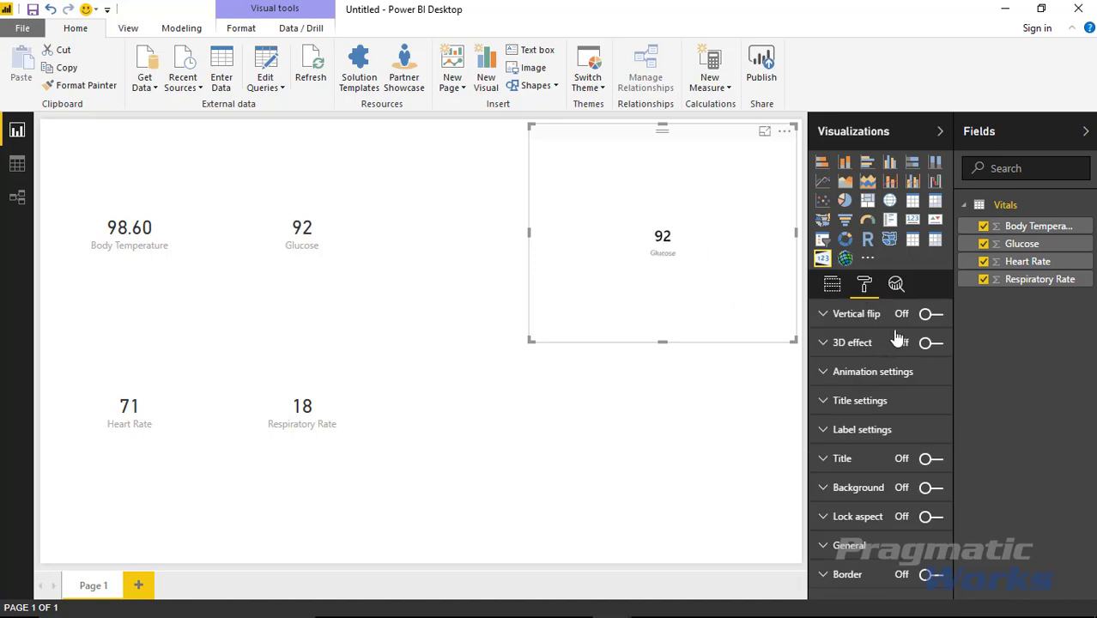
click(824, 317)
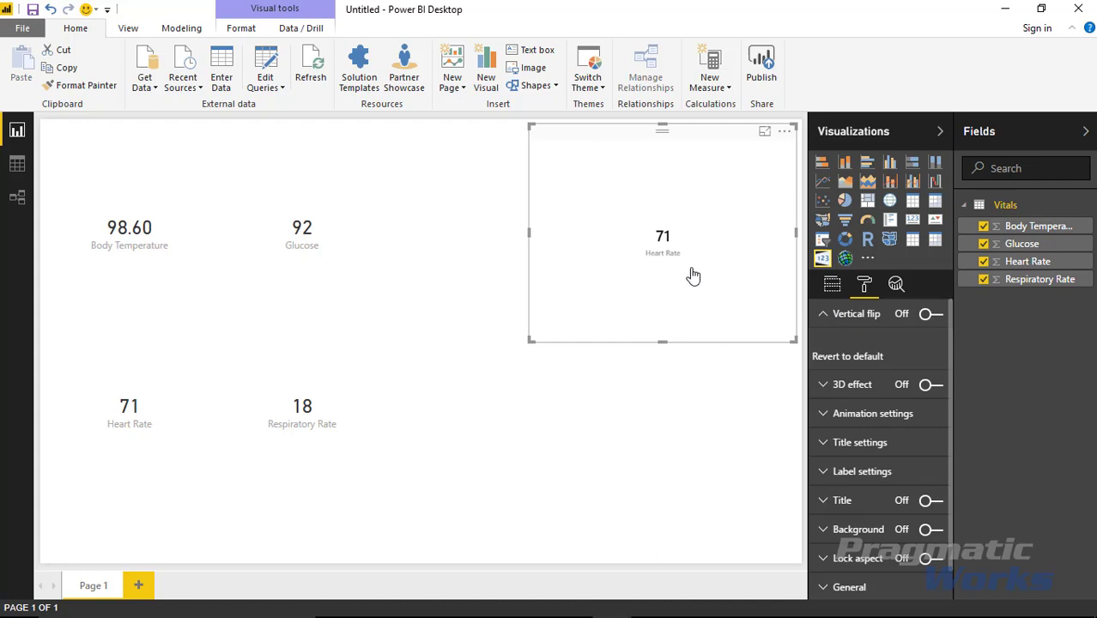
click(932, 315)
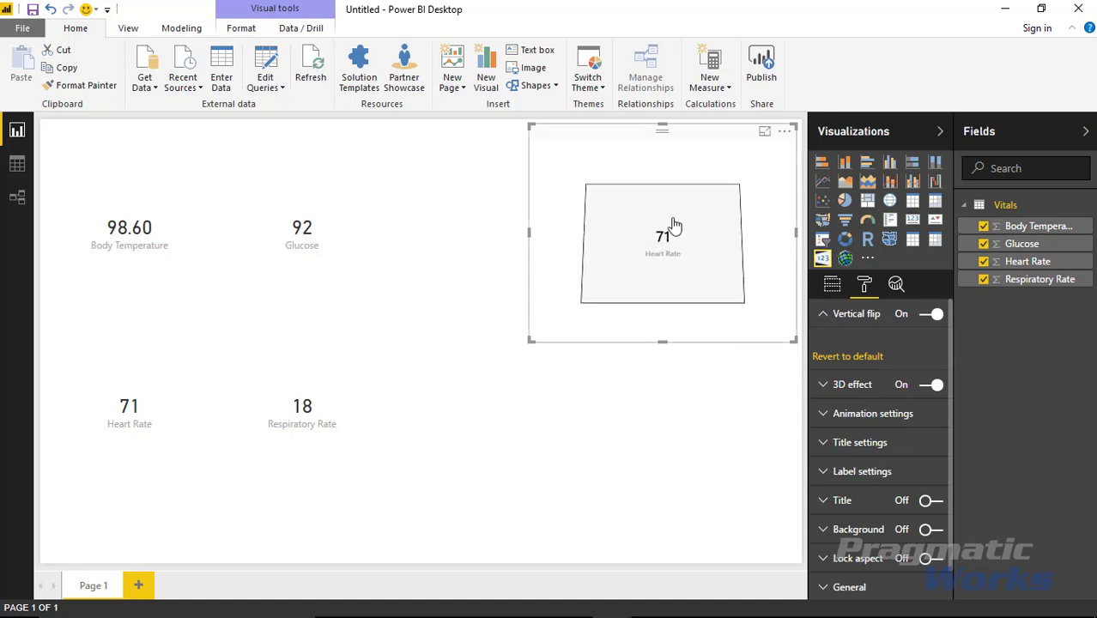
click(822, 388)
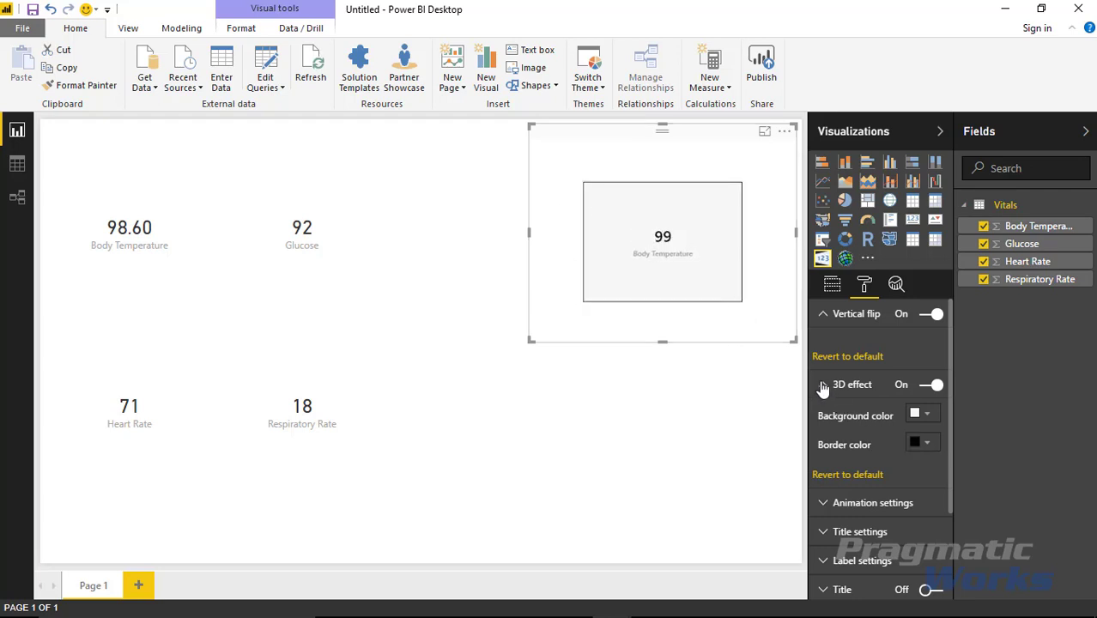
Change the Rotating Tile's animation Delay from 4 to 2 seconds.
click(822, 316)
click(822, 343)
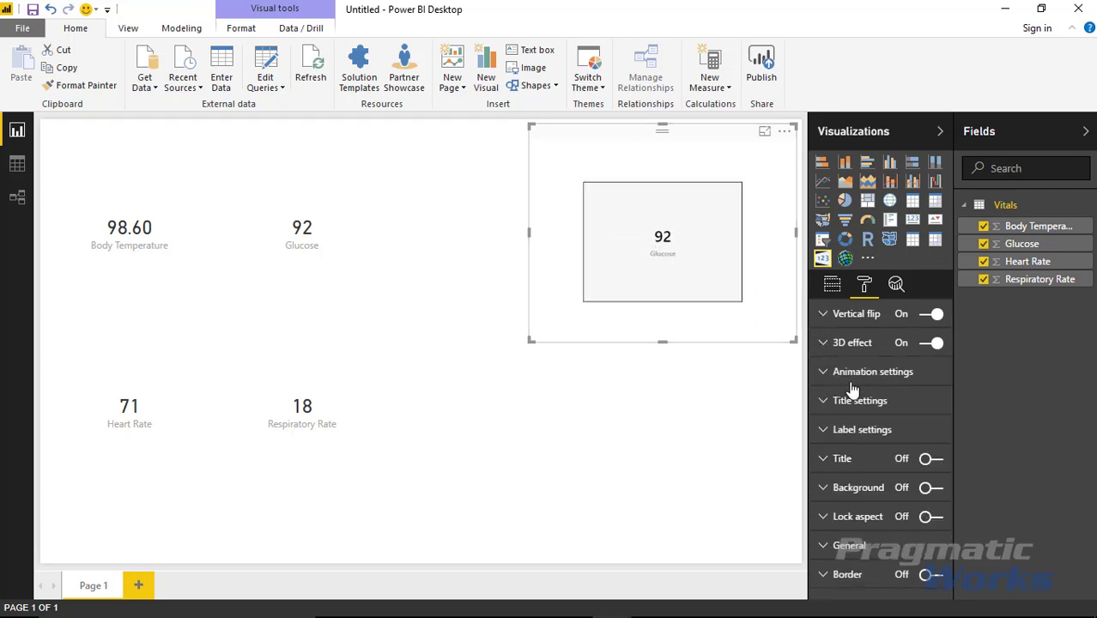
click(825, 374)
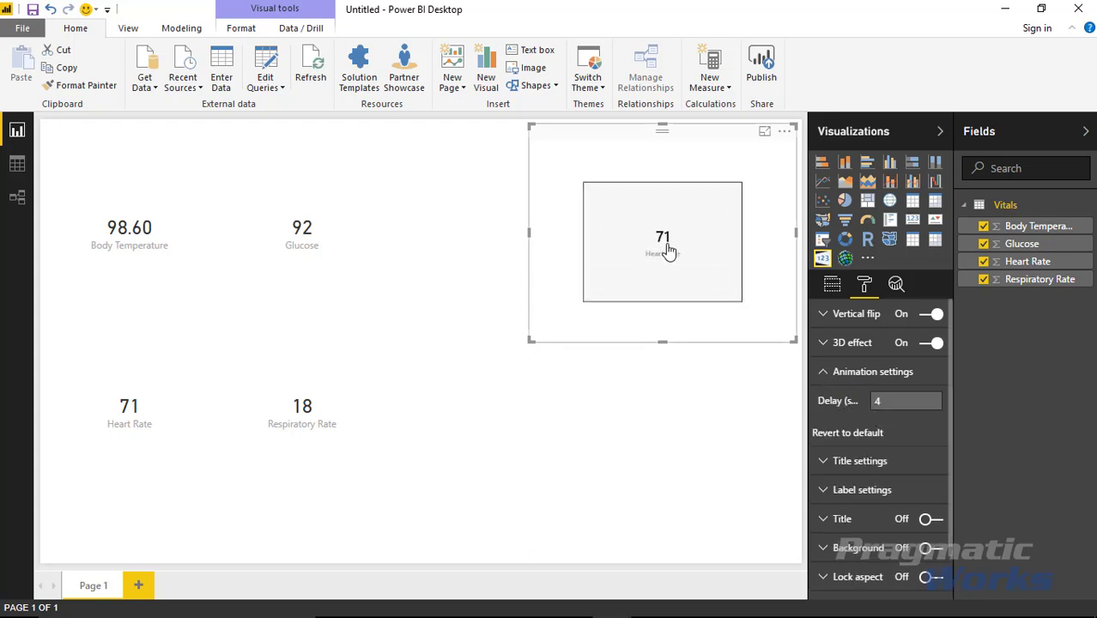
click(876, 409)
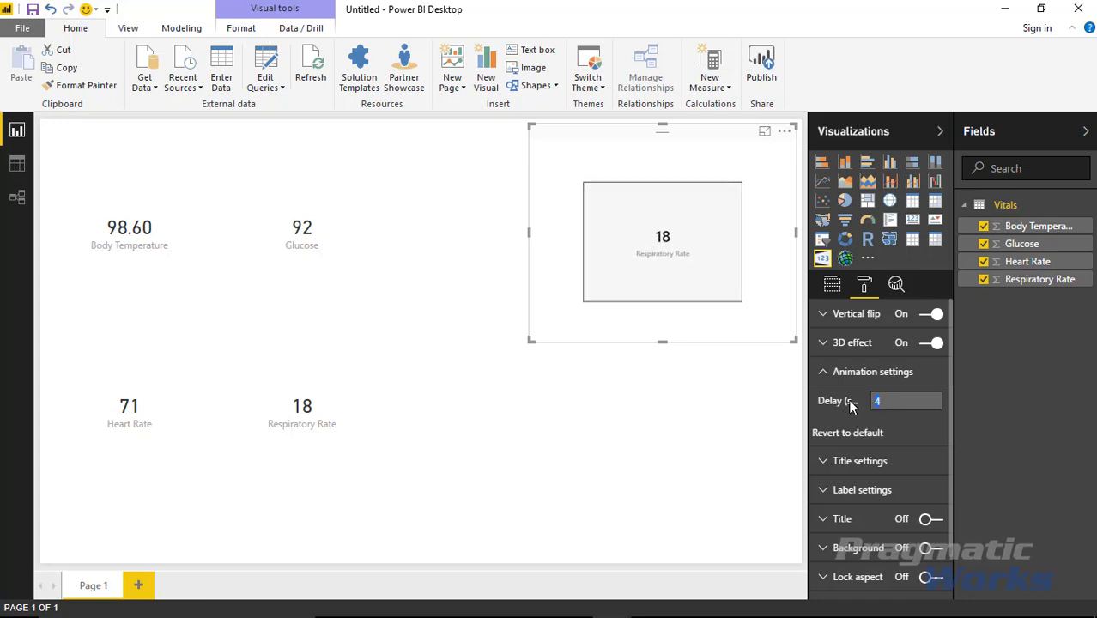
text(2)
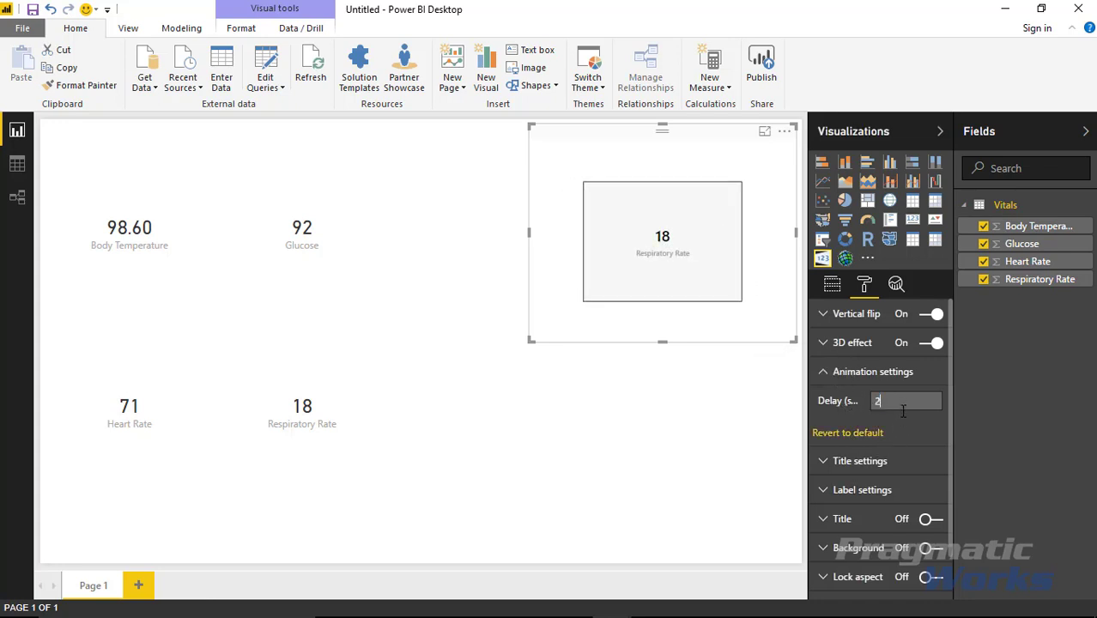
click(702, 400)
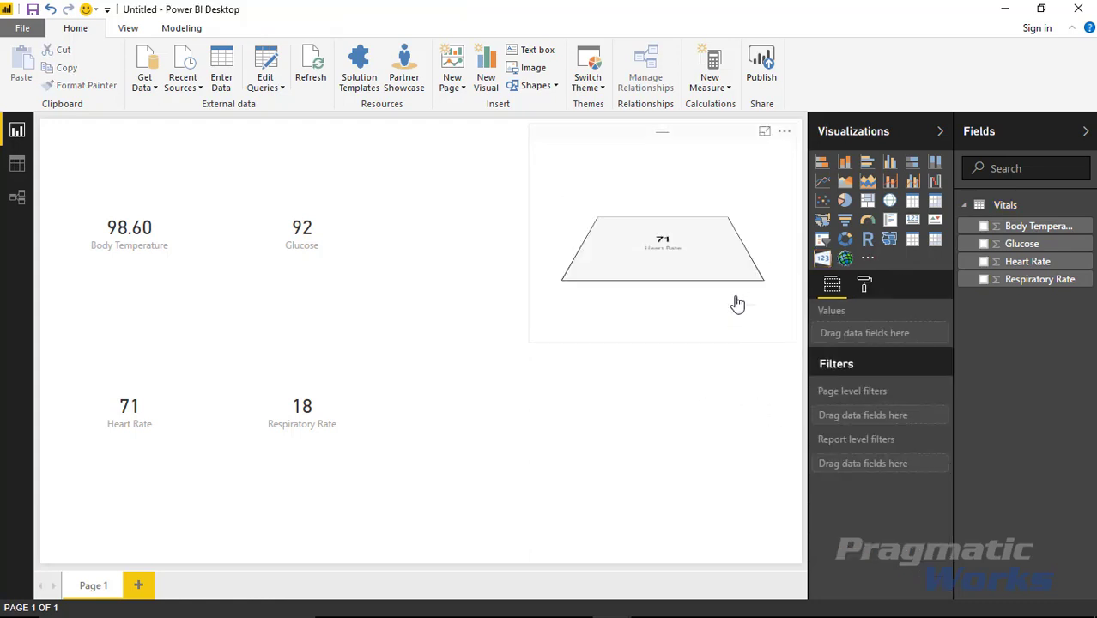
Set the Rotating Tile's title colour to teal and title size to 29.
click(778, 336)
click(866, 290)
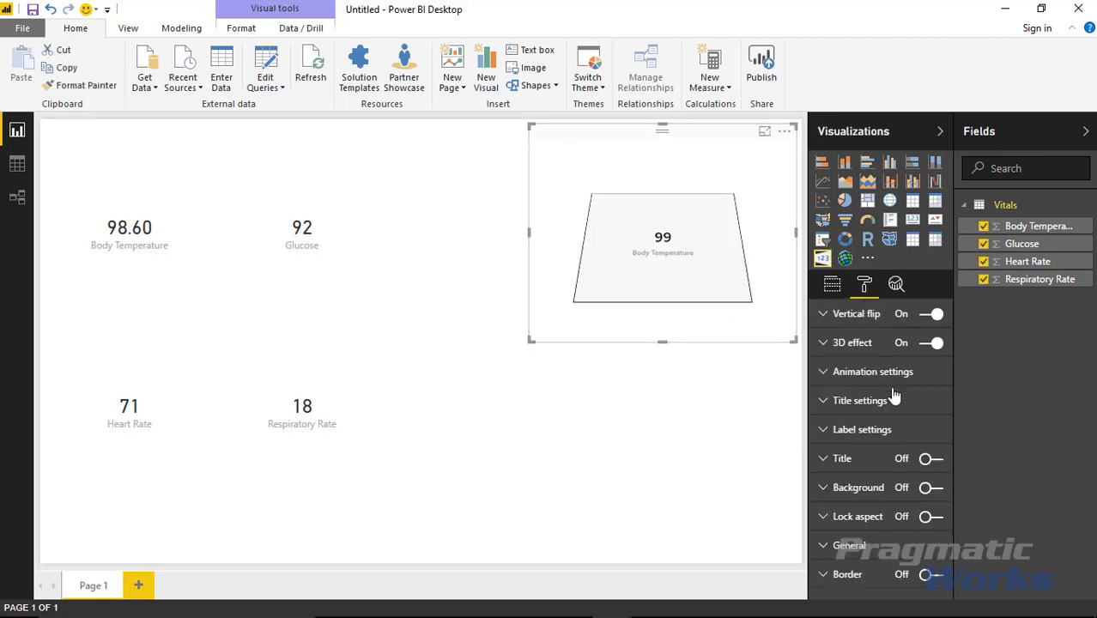
click(825, 403)
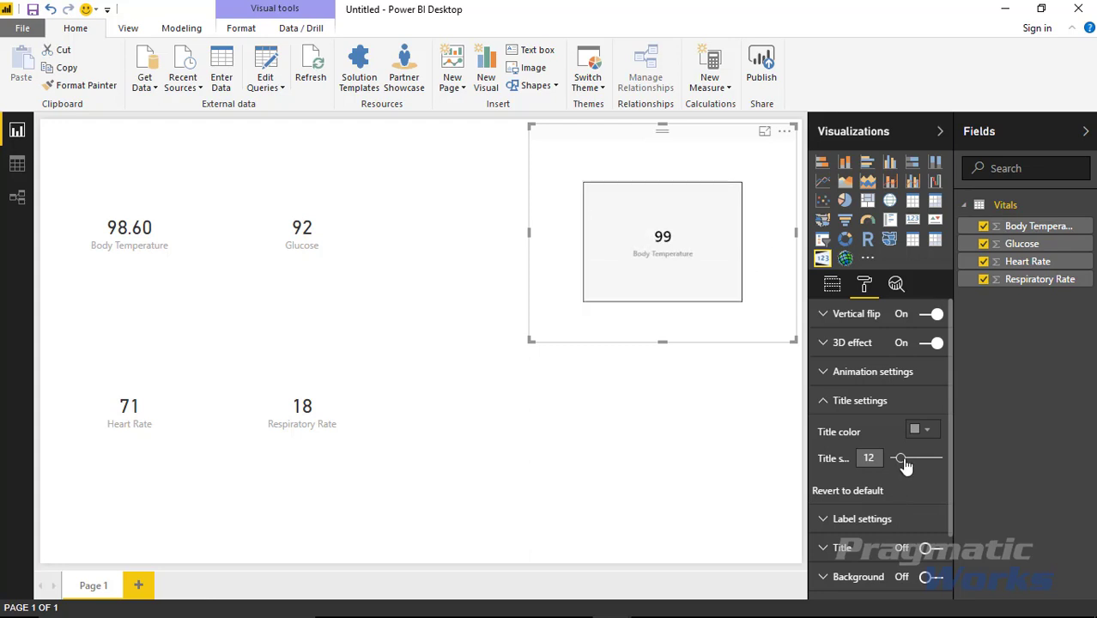
drag(905, 464, 909, 464)
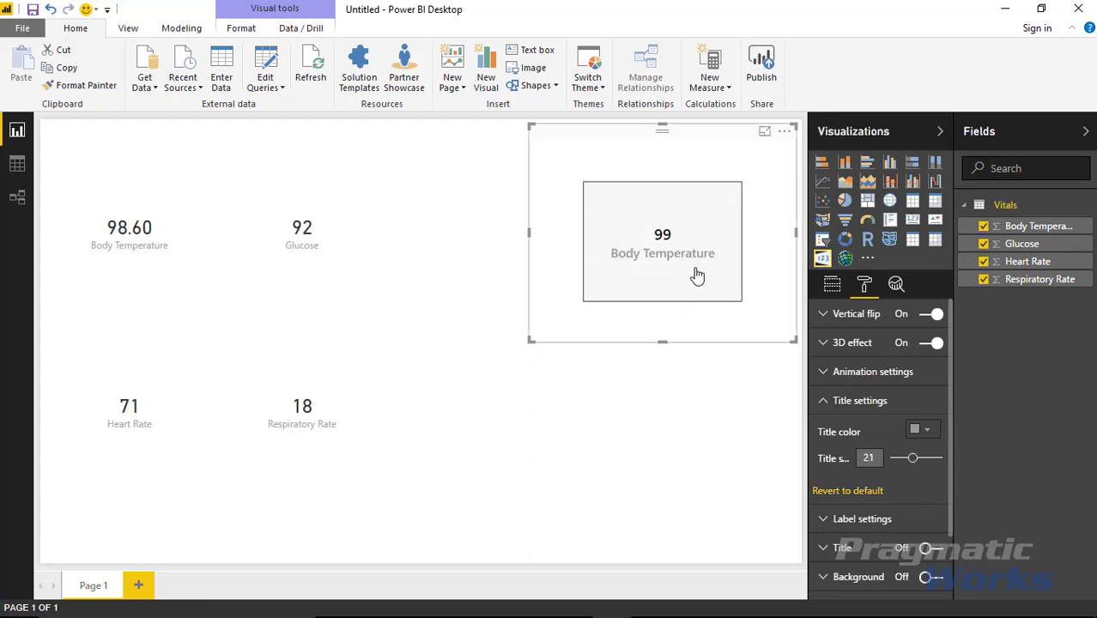
click(925, 431)
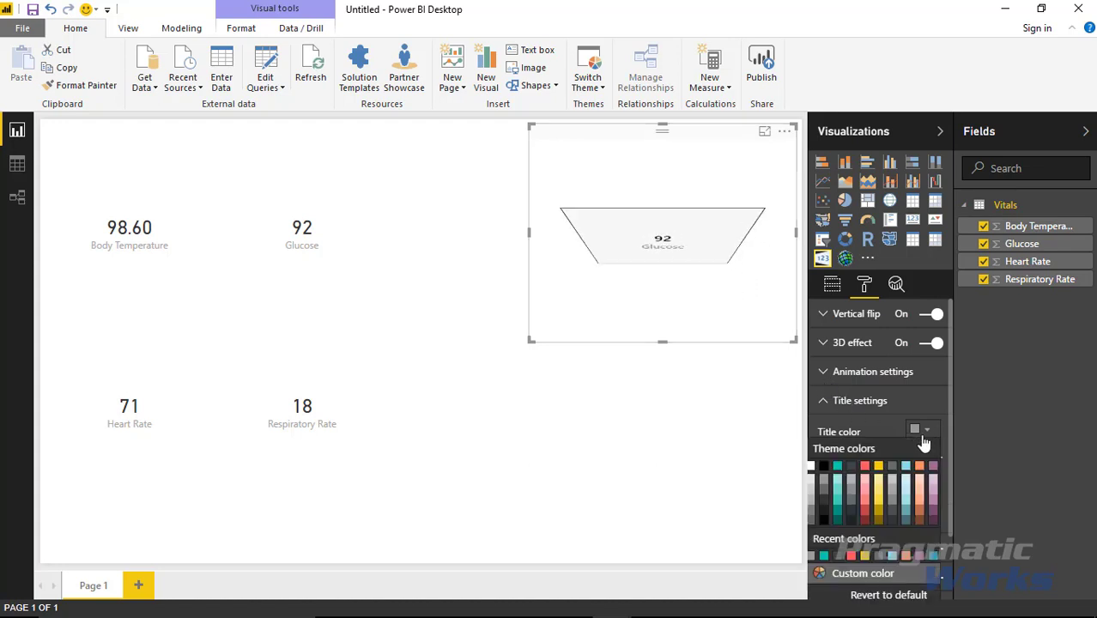
click(837, 467)
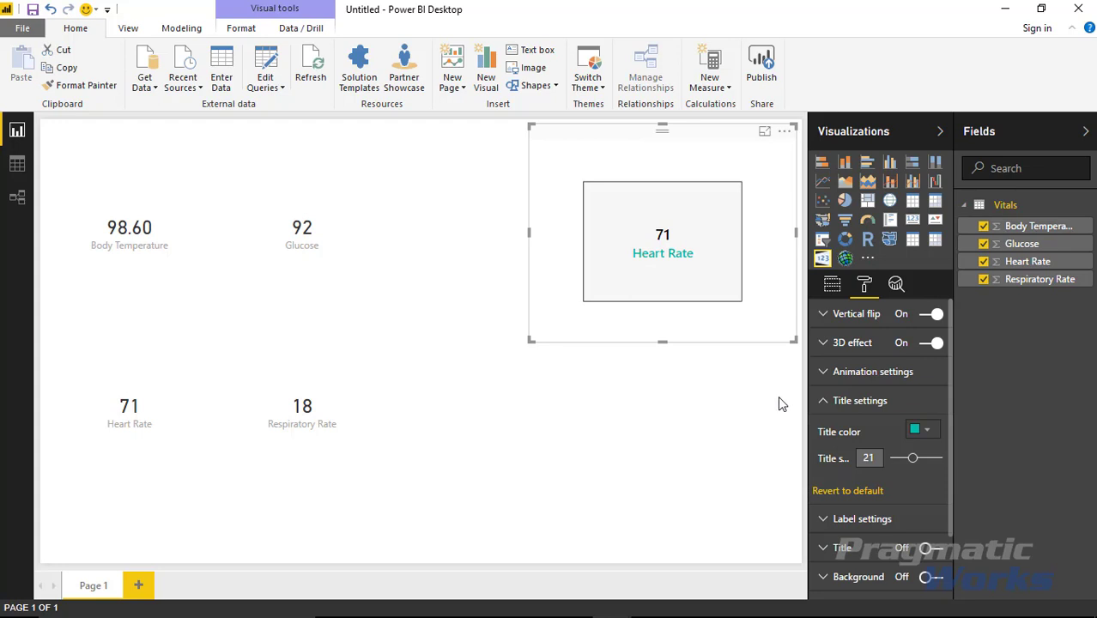
click(922, 458)
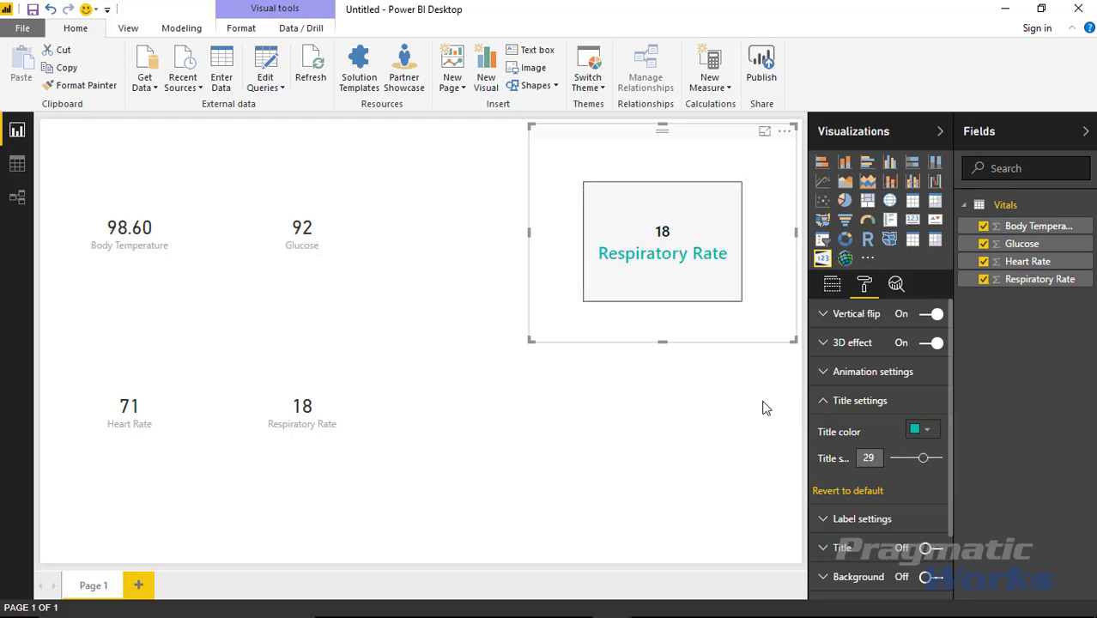
click(823, 403)
Set the Rotating Tile's value label size to 24, keeping display units on Auto.
click(824, 432)
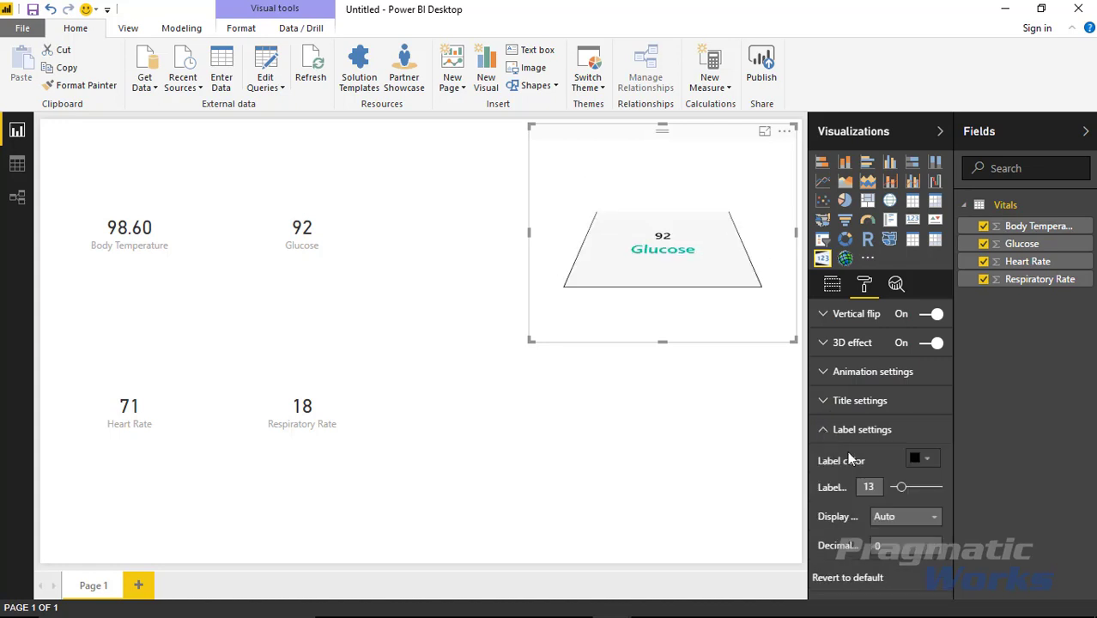
drag(899, 487, 915, 486)
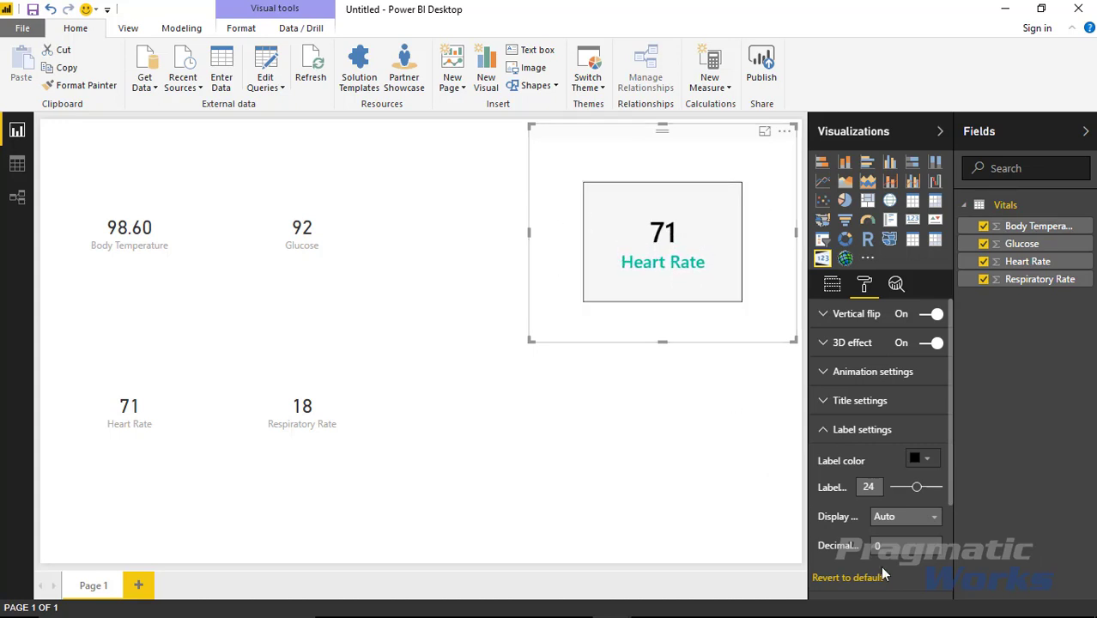
click(919, 519)
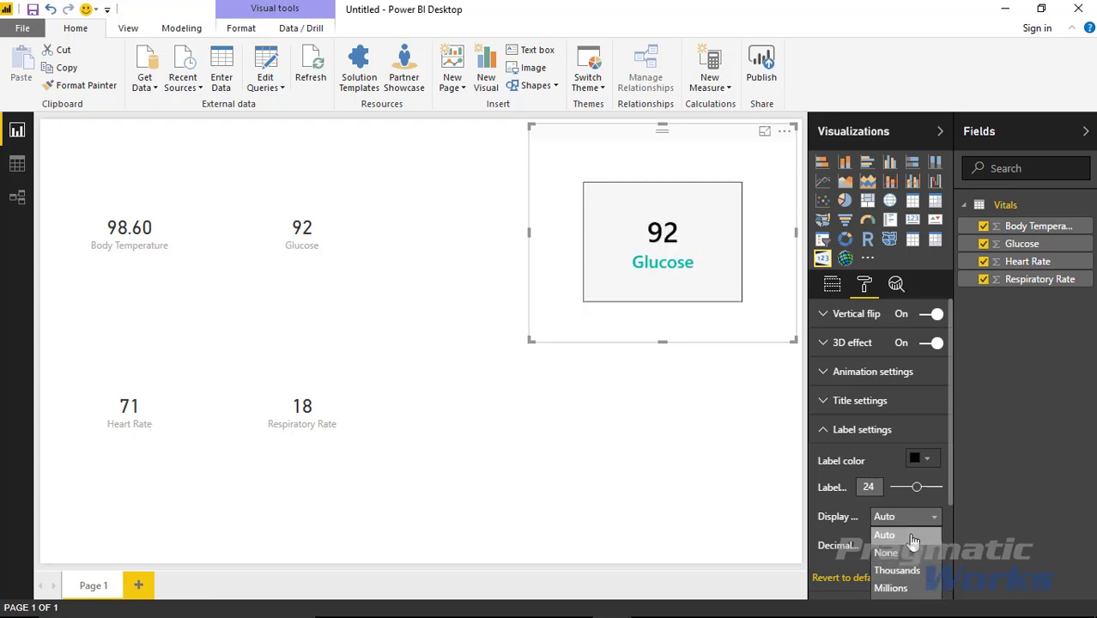
click(911, 537)
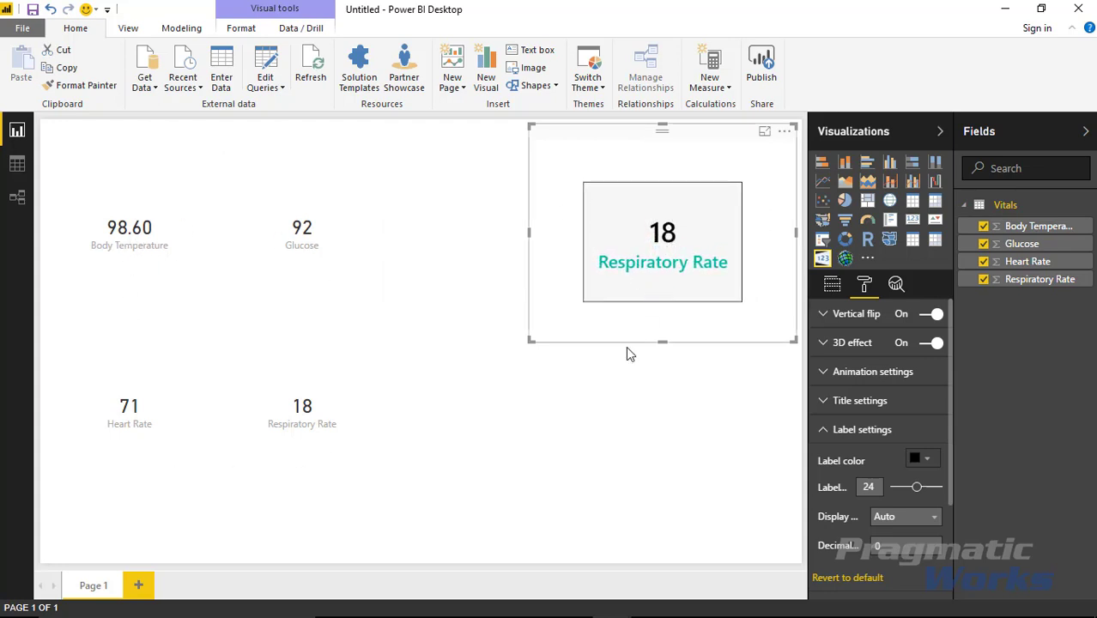
Narrow the Rotating Tile slightly by dragging its left edge inward beside the four cards.
click(650, 409)
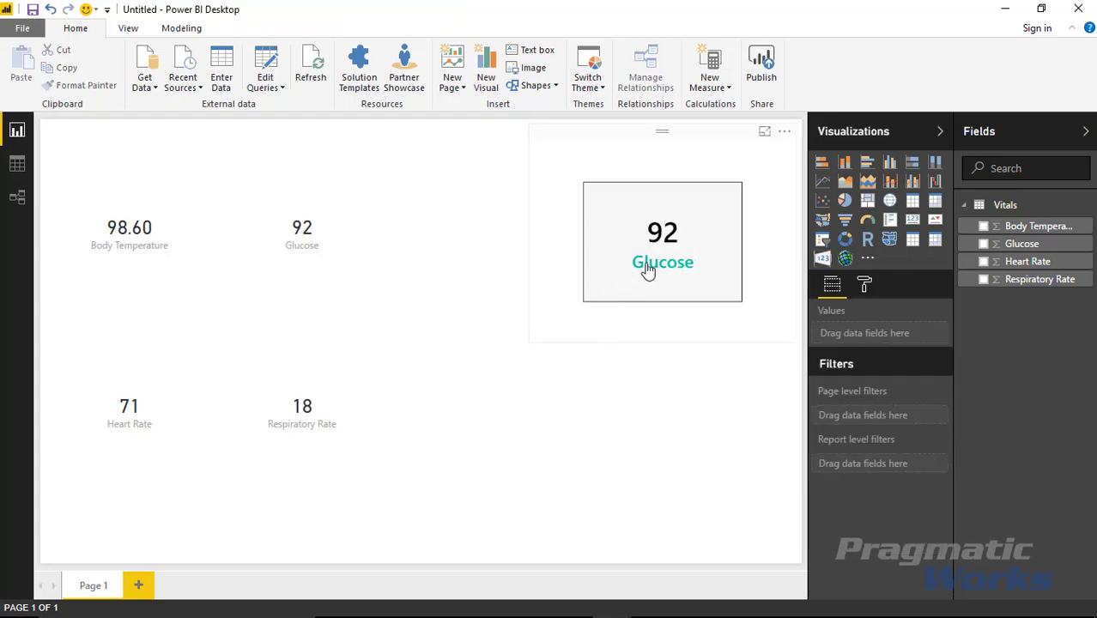
click(570, 329)
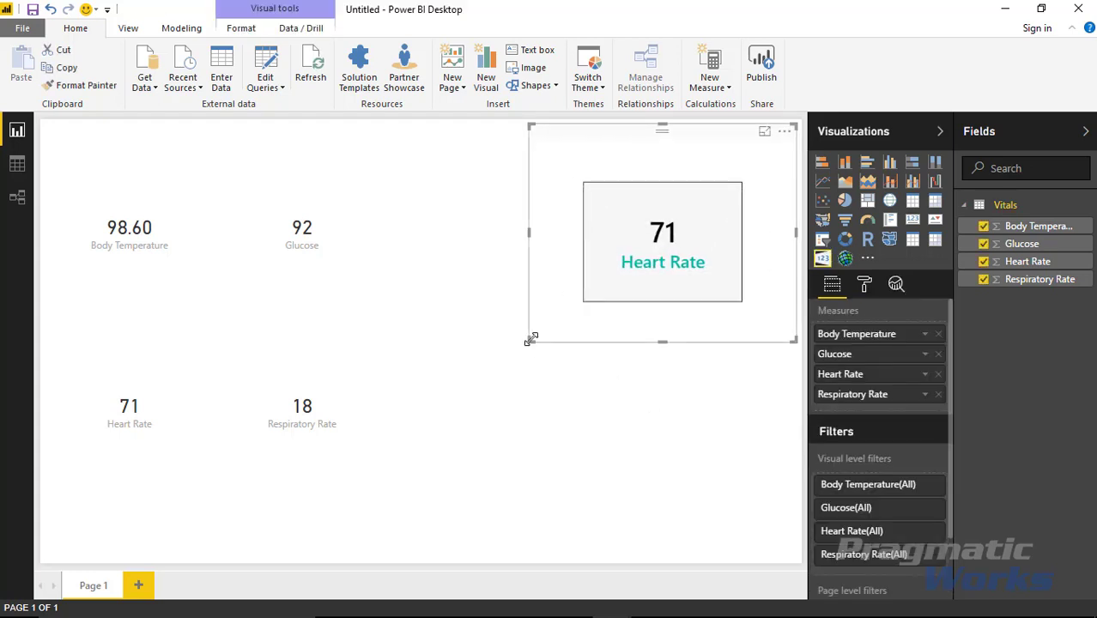
mouse_move(531, 339)
mouse_down()
mouse_move(620, 289)
mouse_move(580, 297)
mouse_move(540, 345)
mouse_up()
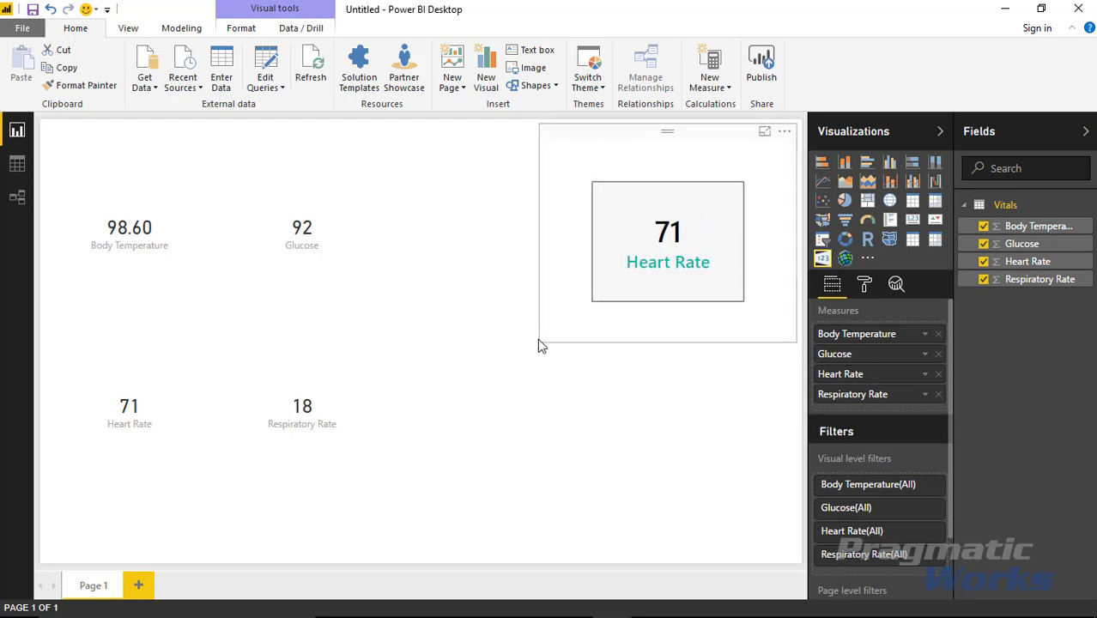
click(599, 445)
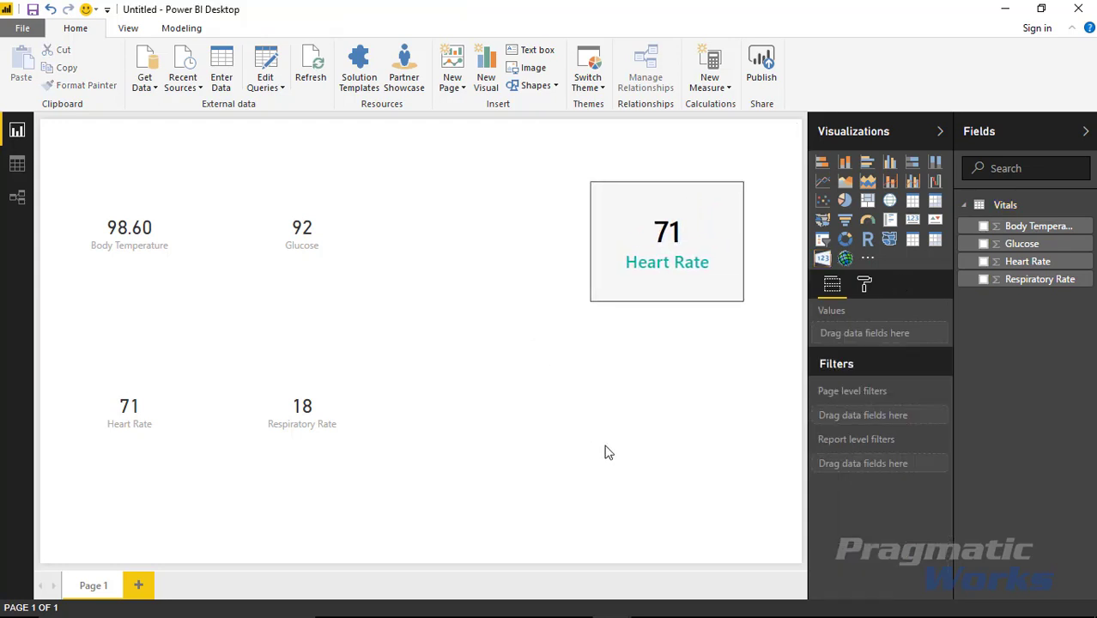